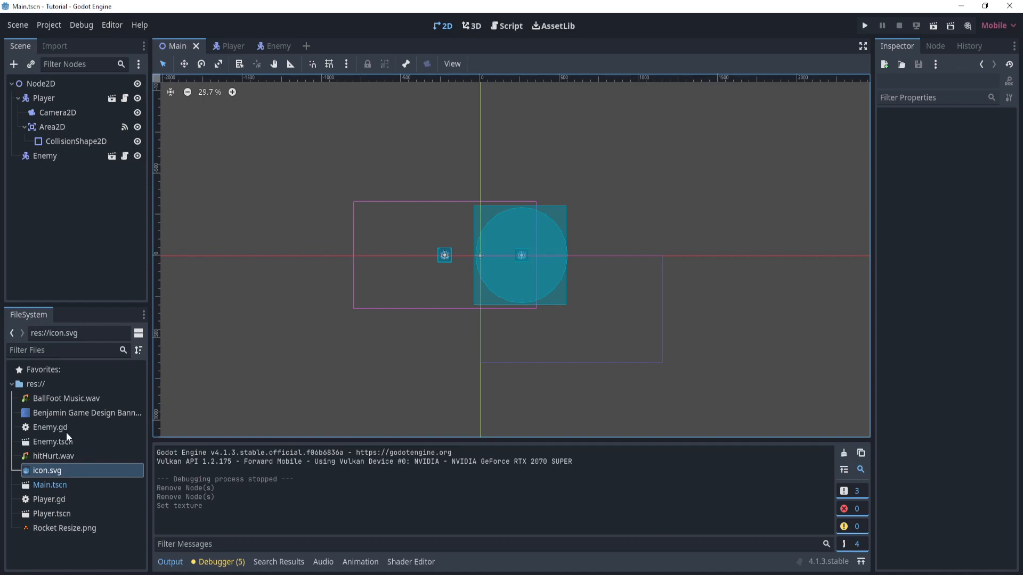
- In the Player scene, assign Rocket Resize.png from the project files as the Sprite2D's texture
mouse_move(90, 525)
left_click(229, 43)
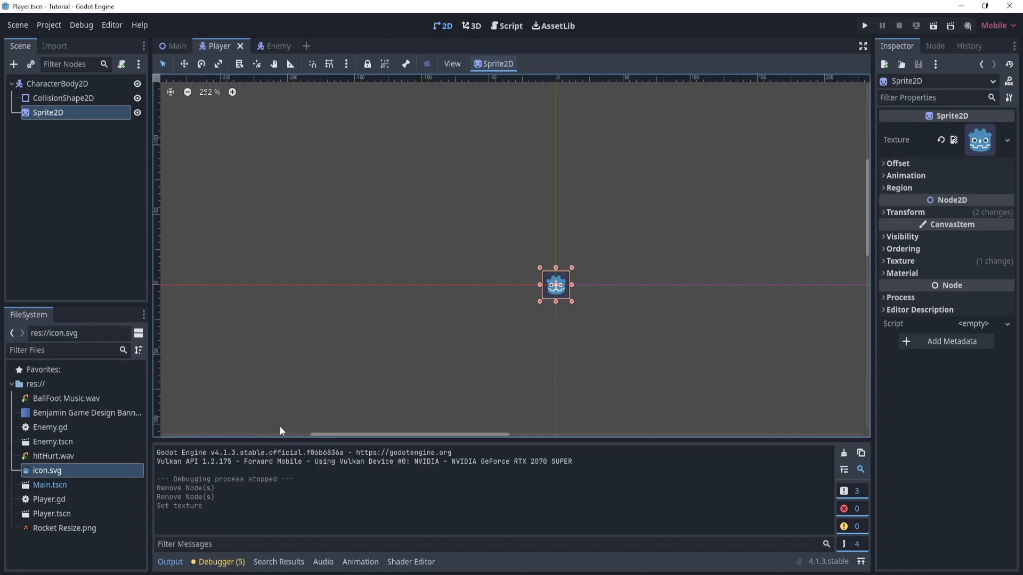
left_click(59, 528)
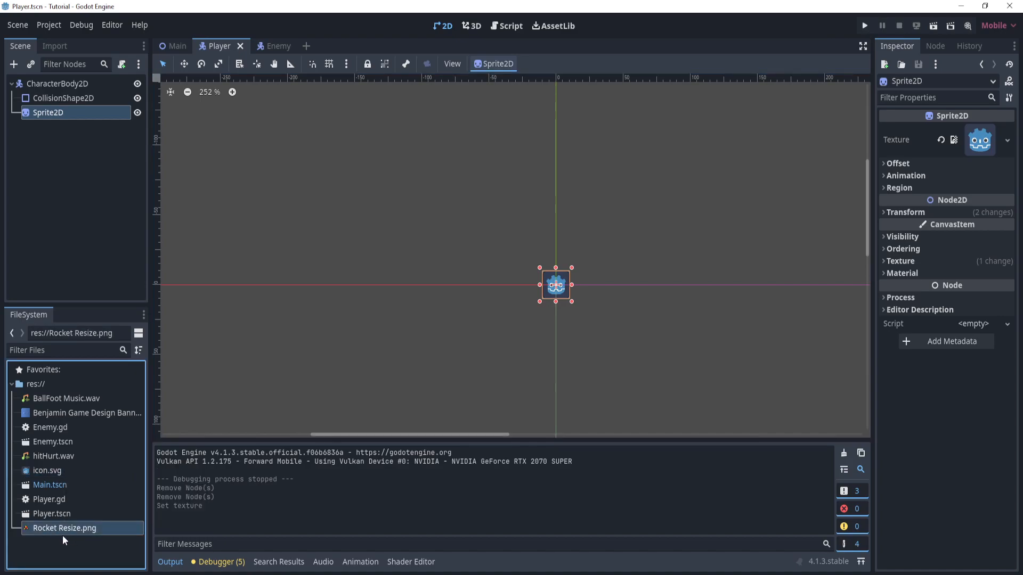
left_click_drag(68, 529, 980, 143)
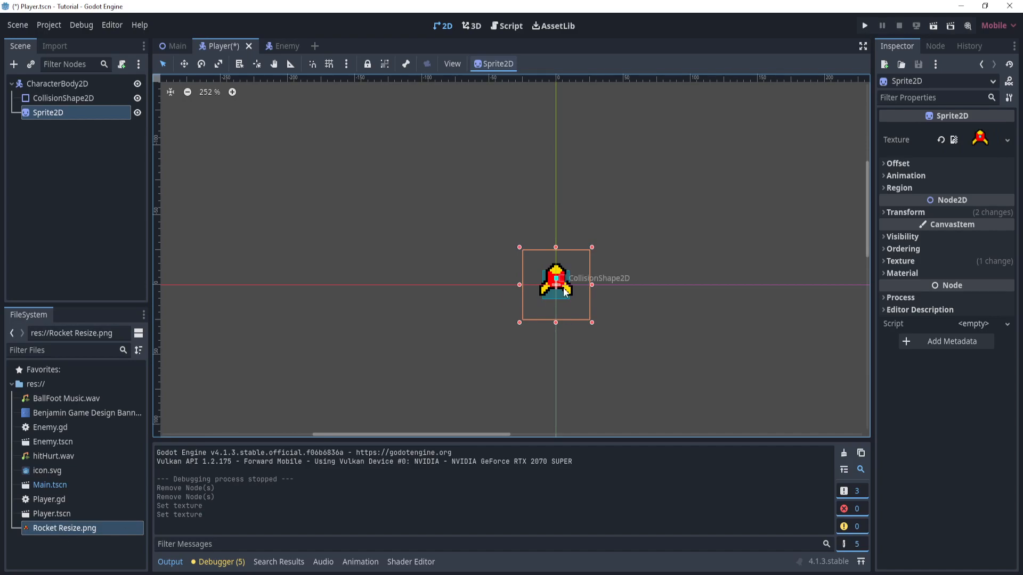
- Replace the Player sprite's texture with icon.svg using Quick Load
left_click(1007, 141)
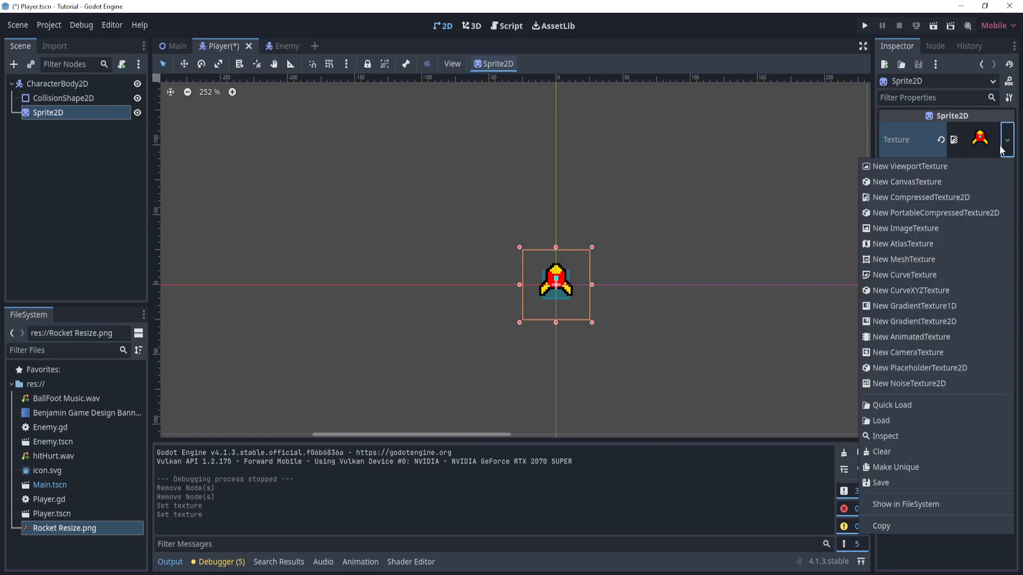
left_click(924, 407)
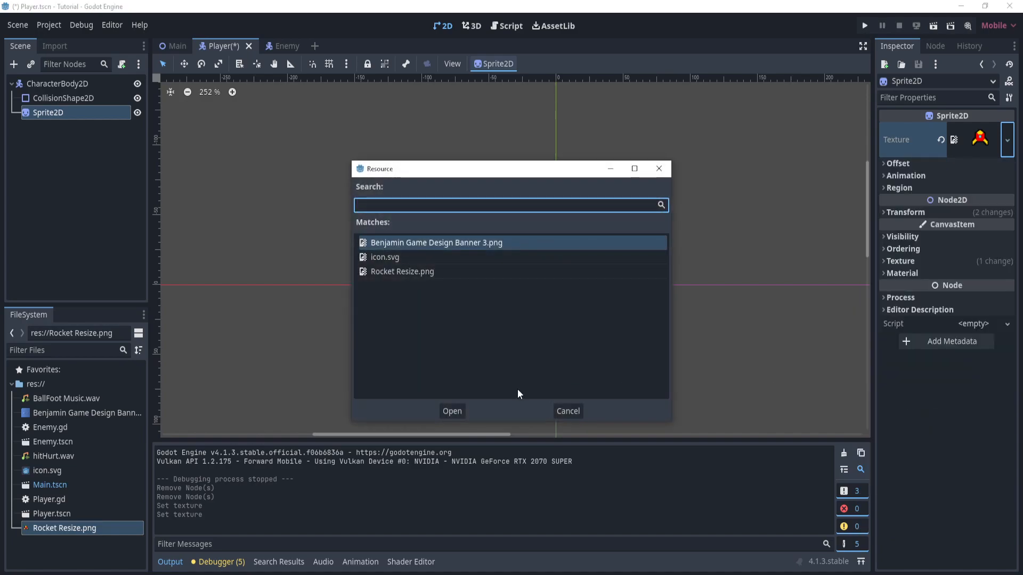
left_click(451, 276)
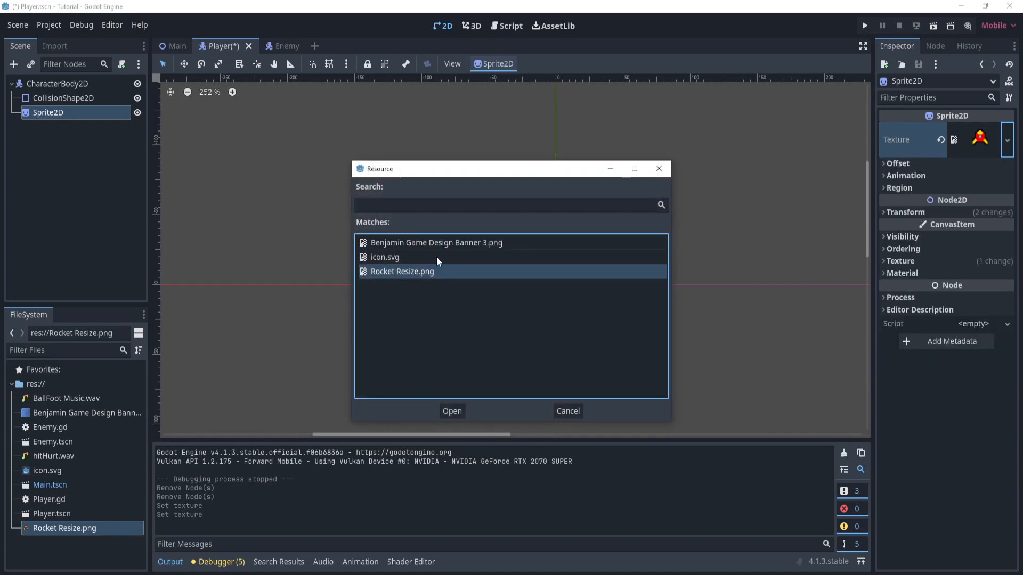
double_click(436, 257)
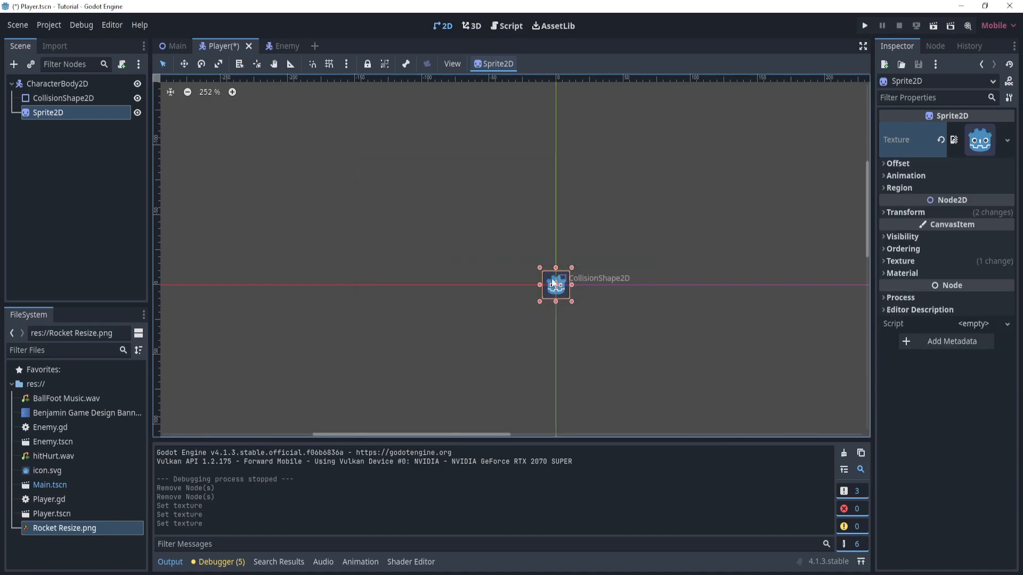
- Load Rocket Resize.png as the Player sprite's texture from the file browser and save the Player scene
left_click(1007, 140)
left_click(897, 421)
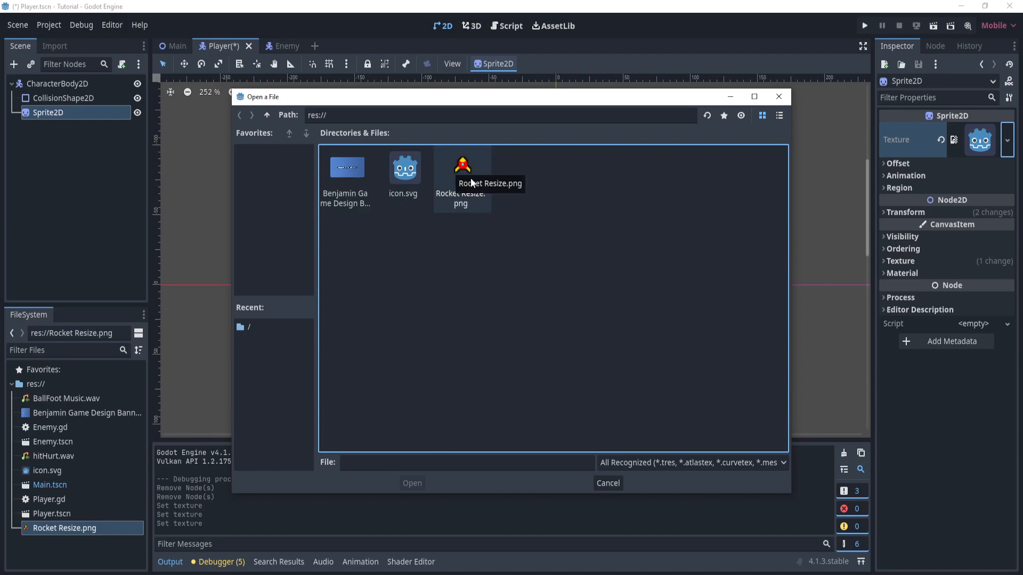
double_click(453, 181)
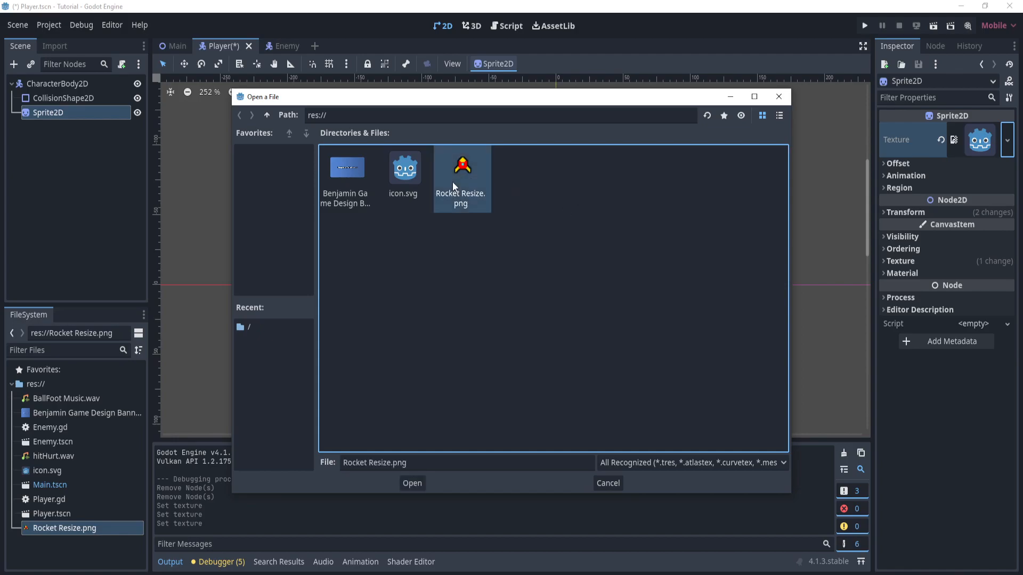
left_click(673, 238)
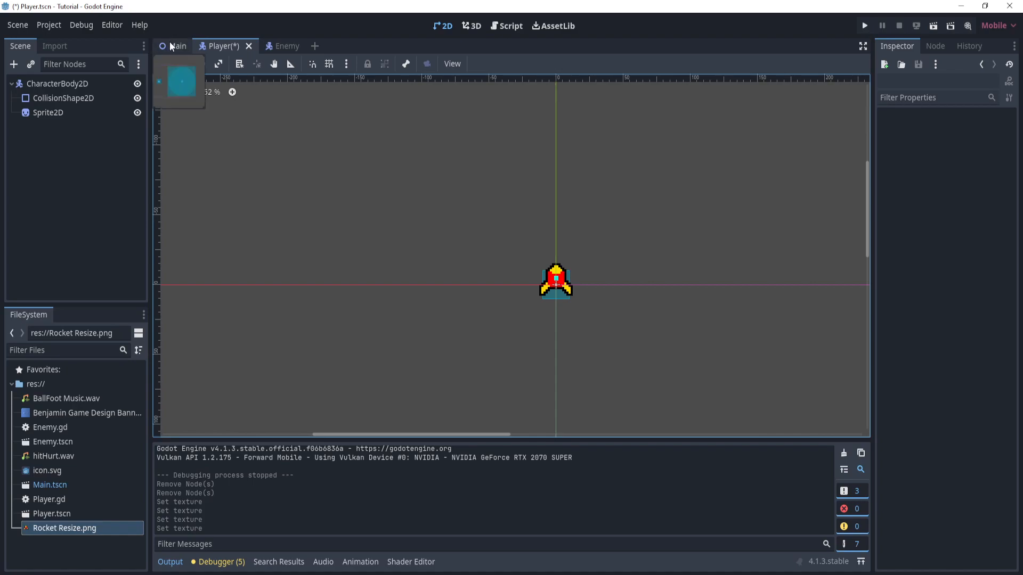
key("ctrl+s")
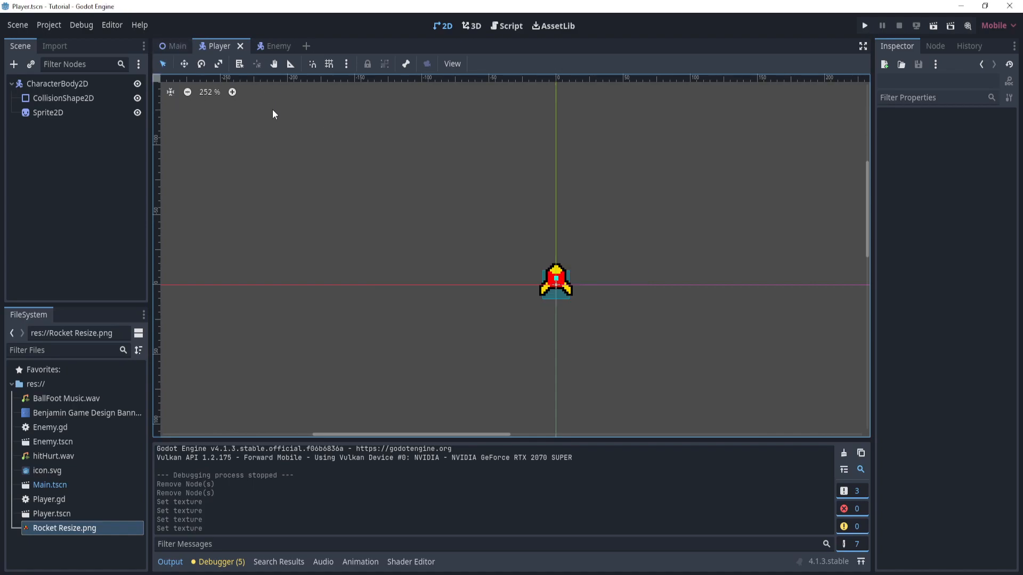
- In the Main scene, start adding a child node to the root Node2D with an empty search
left_click(178, 47)
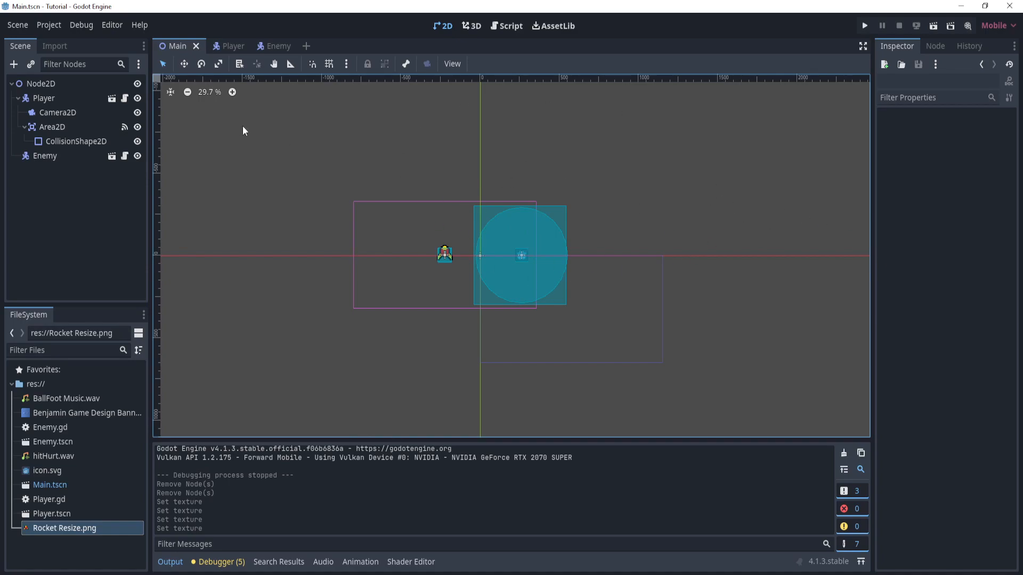
left_click(41, 85)
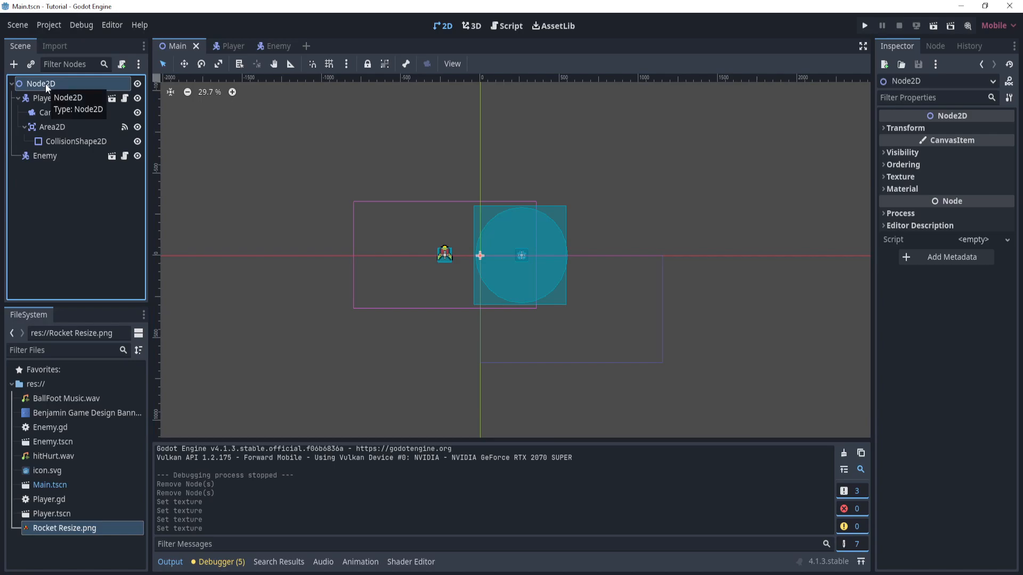
right_click(46, 85)
left_click(145, 92)
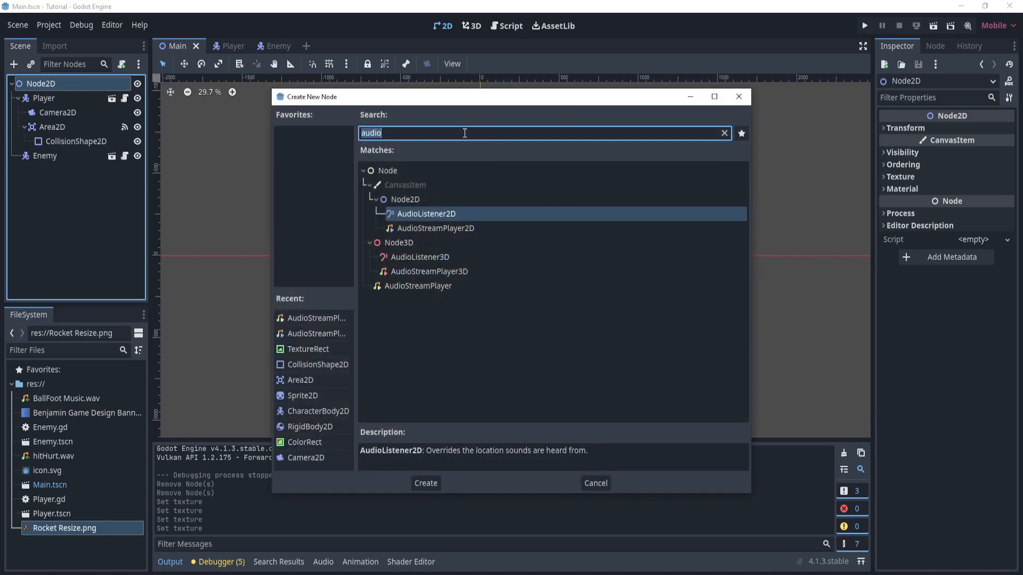
key("BackSpace")
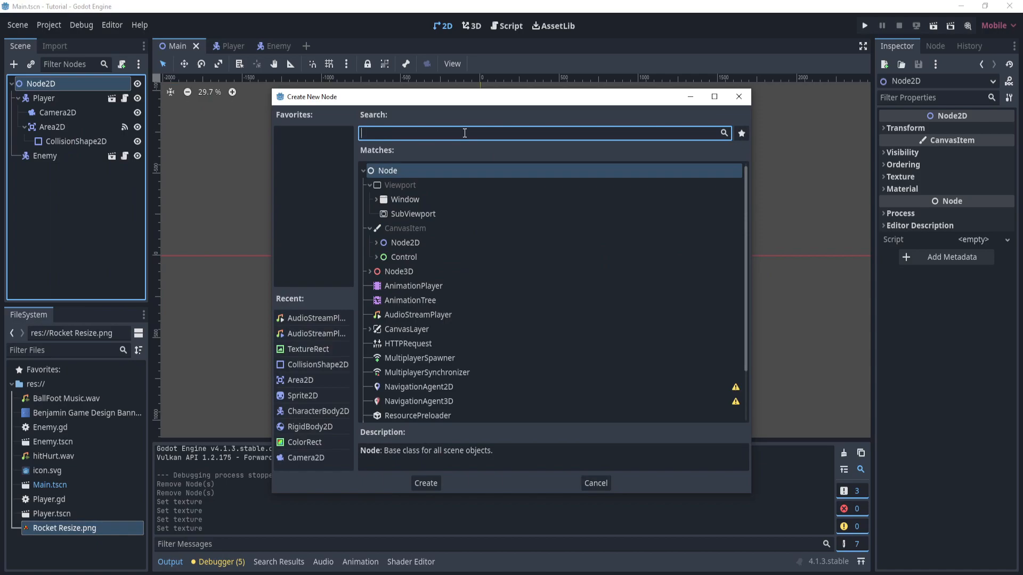
type("backgro")
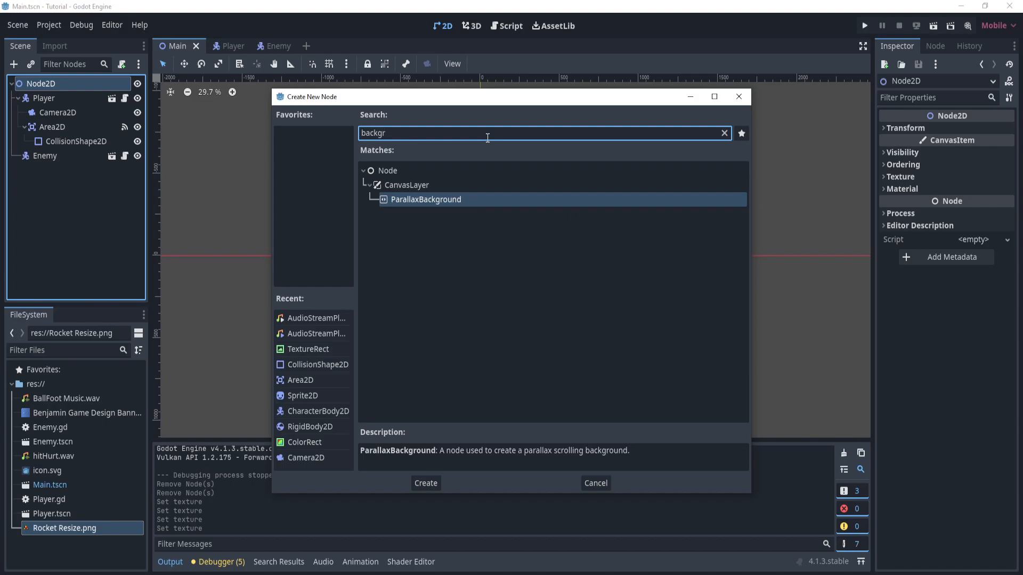
key("BackSpace")
key("BackSpace")
key("BackSpace")
key("BackSpace")
key("BackSpace")
key("BackSpace")
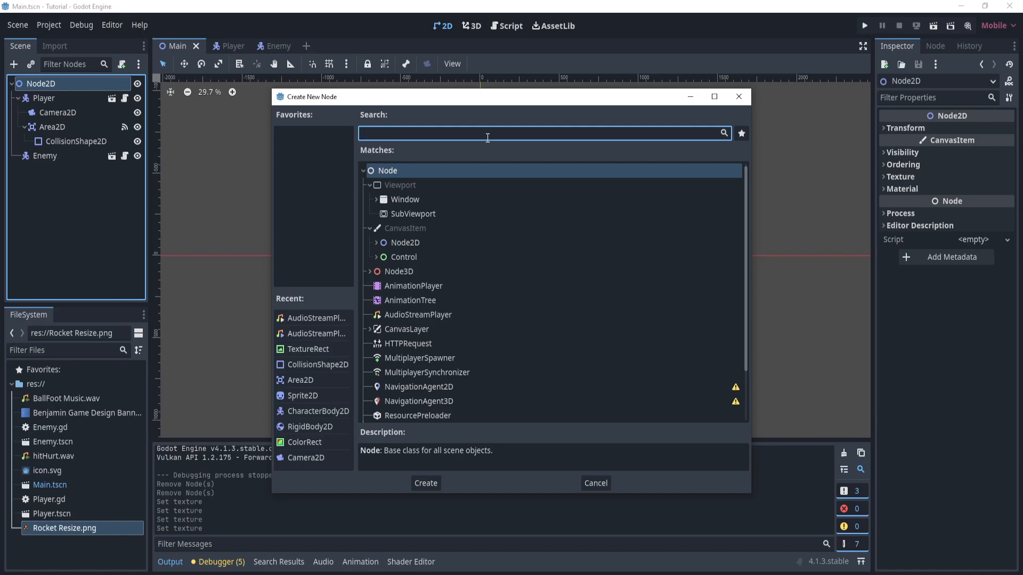
- Search the node types for "texture" and create a TextureRect node under the root Node2D
type("text")
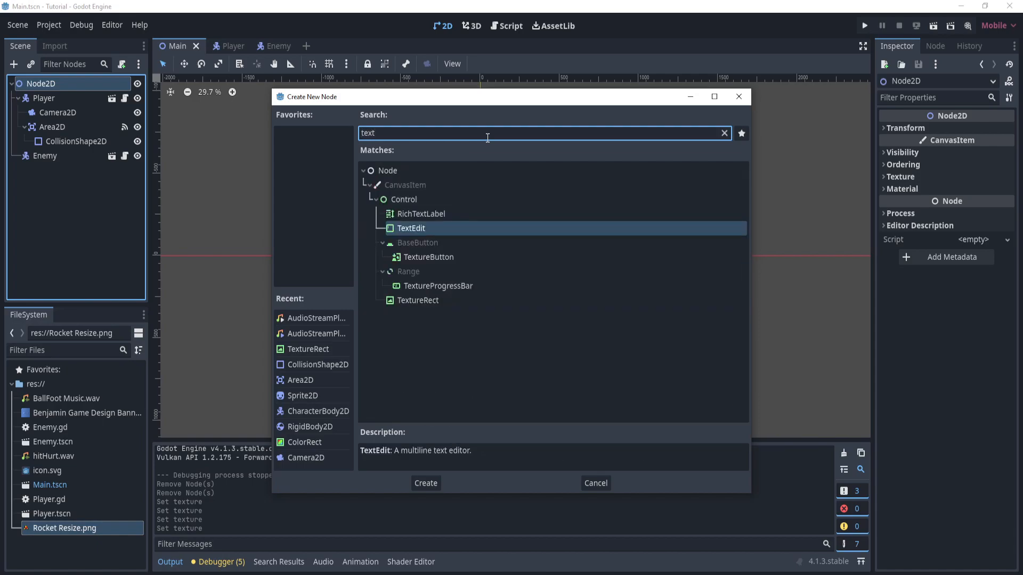
type("ure")
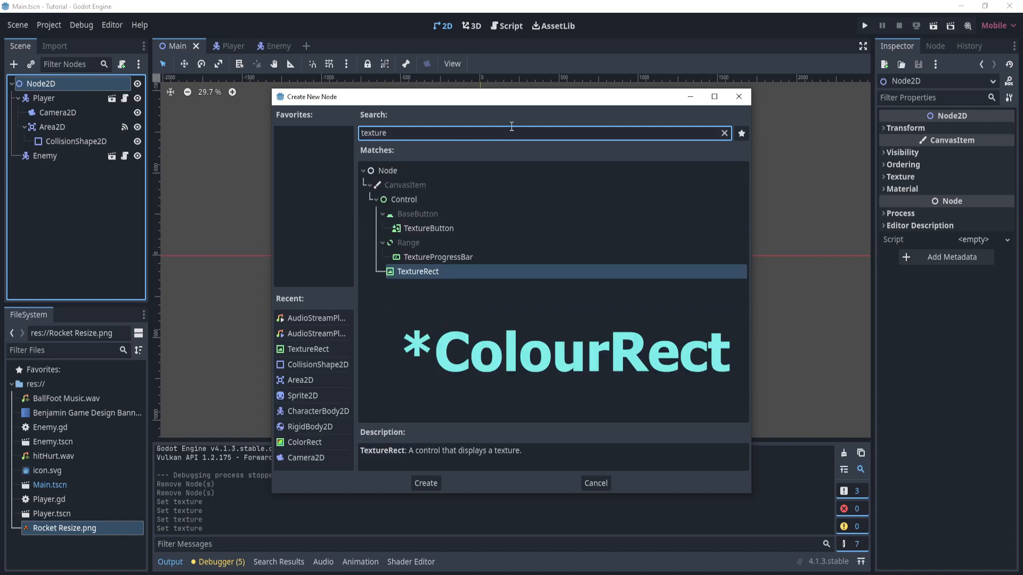
double_click(449, 272)
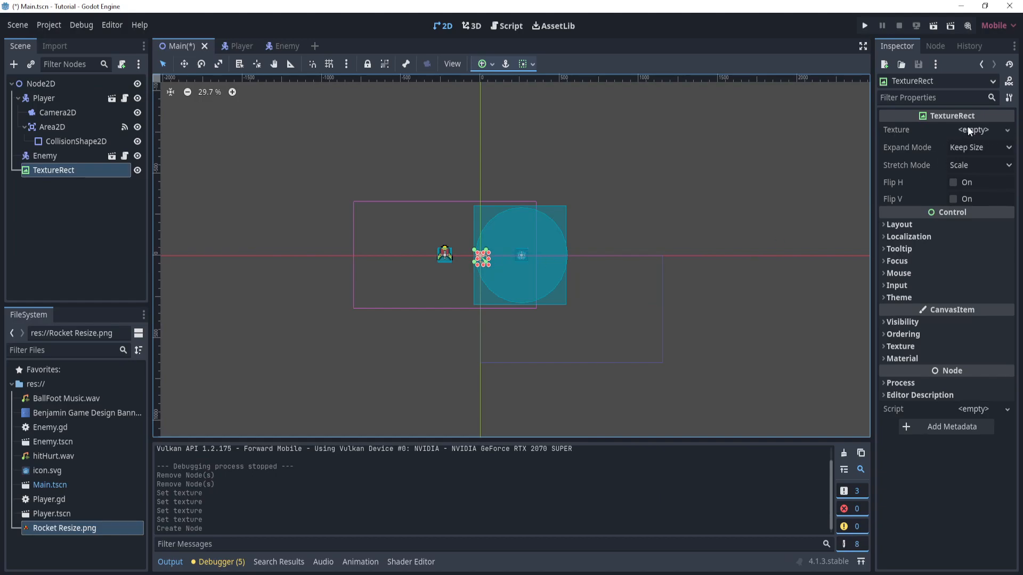
- Assign Benjamin Game Design Banner 3.png as the TextureRect's texture and move the rectangle to about (-1248, -727), roughly centred on the origin
left_click(1007, 130)
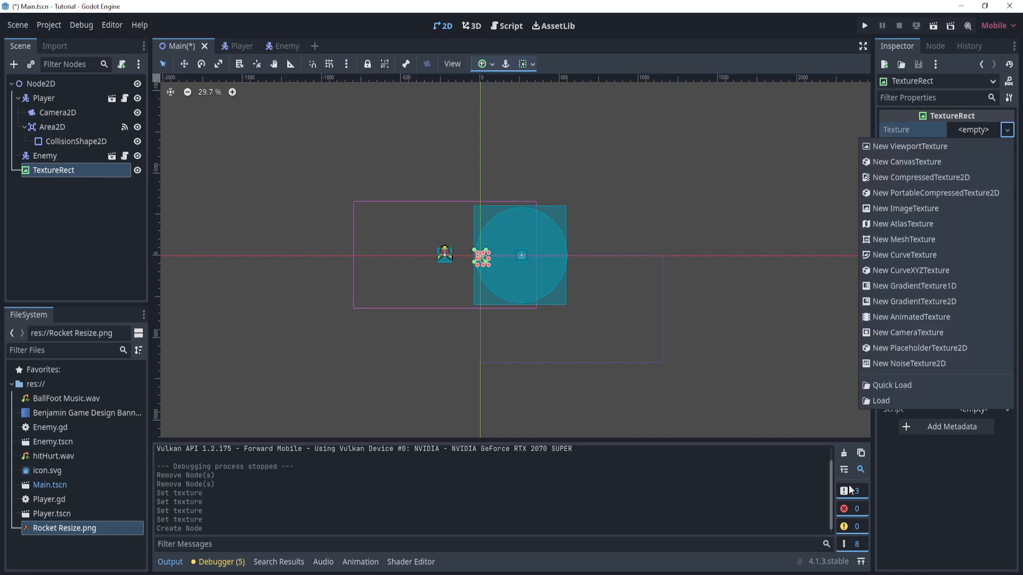
left_click(68, 411)
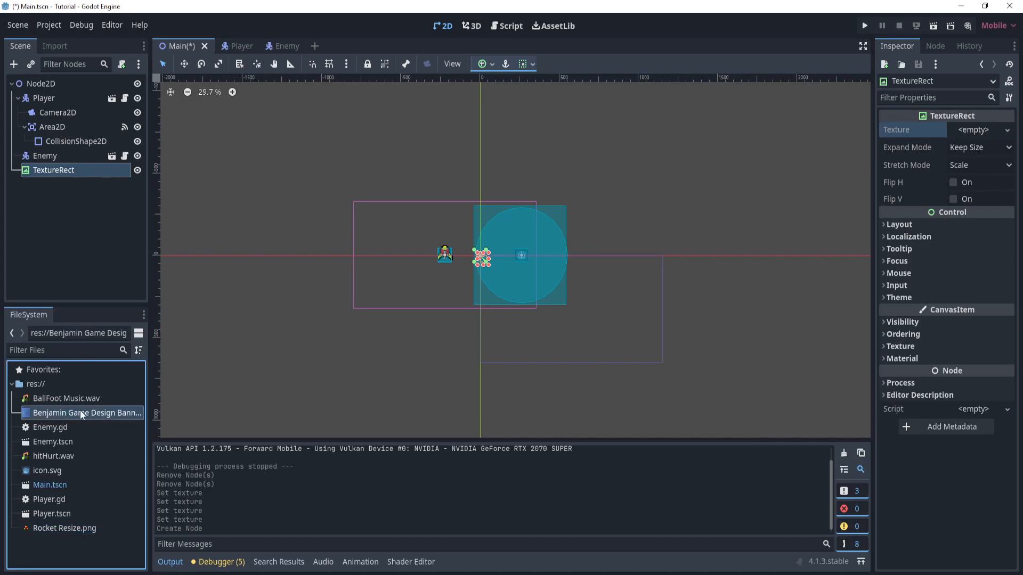
left_click_drag(75, 411, 965, 138)
left_click_drag(675, 370, 477, 249)
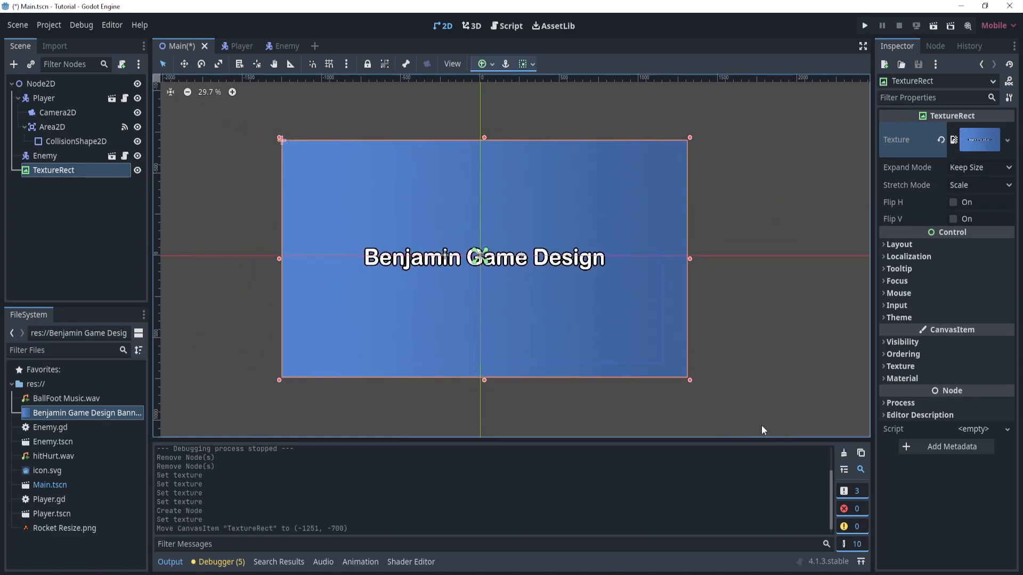
mouse_move(598, 321)
left_mouse_down()
mouse_move(614, 324)
mouse_move(599, 316)
left_mouse_up()
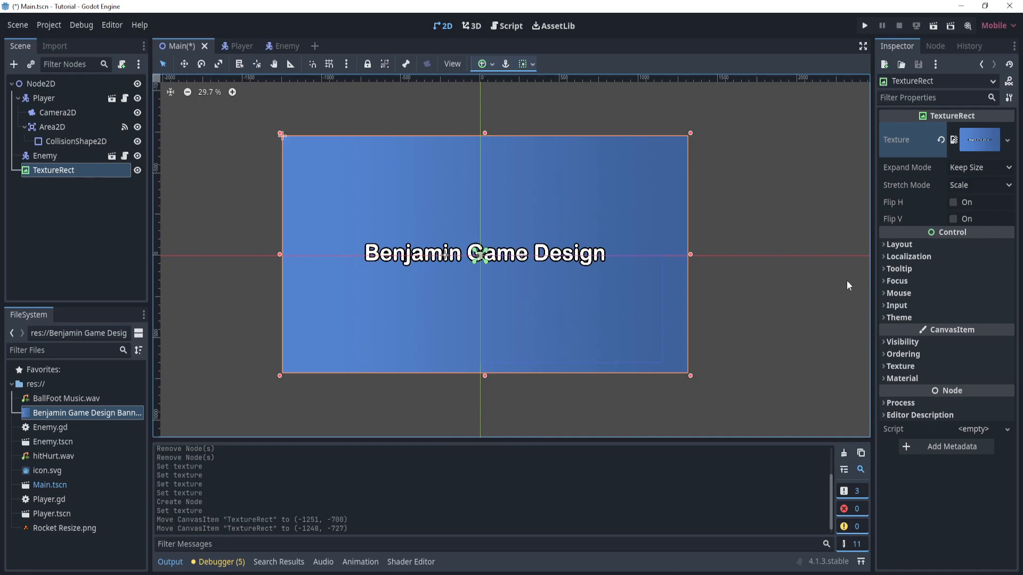
- In the TextureRect's layout transform, set the scale to 2 on both axes
left_click(938, 244)
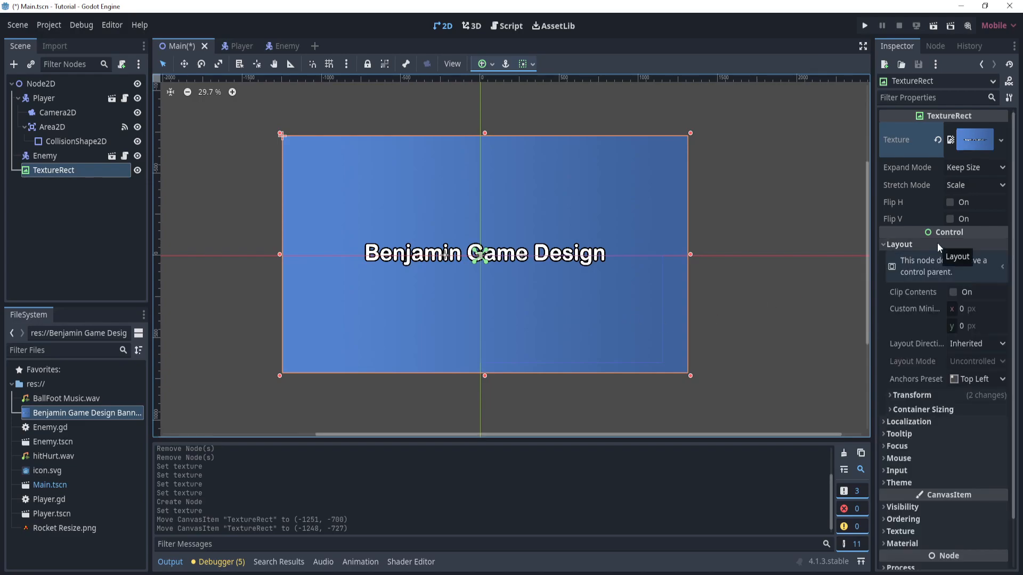
scroll(937, 242, "down", 2)
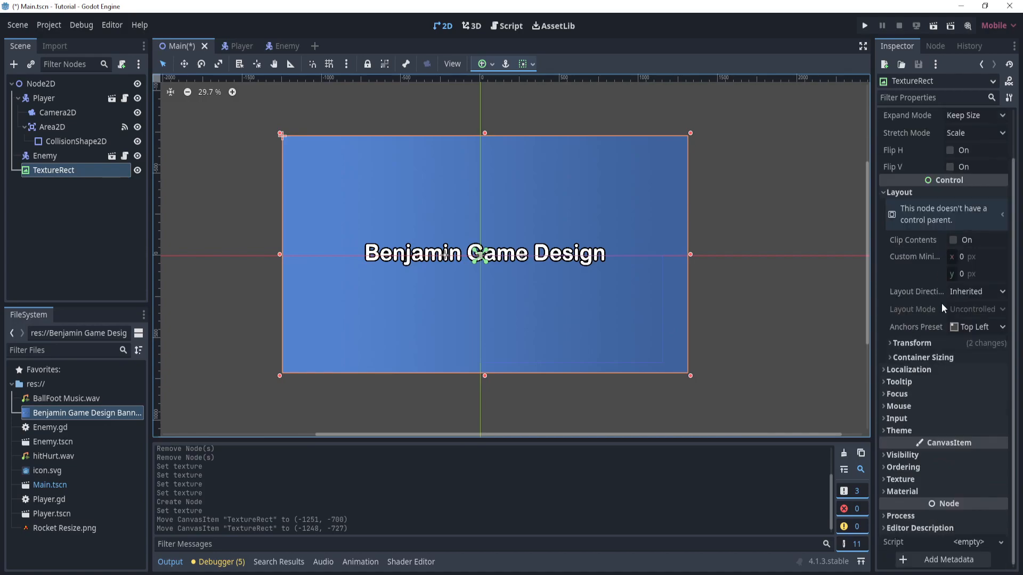
left_click(906, 343)
left_click(911, 344)
left_click(912, 343)
scroll(924, 365, "down", 3)
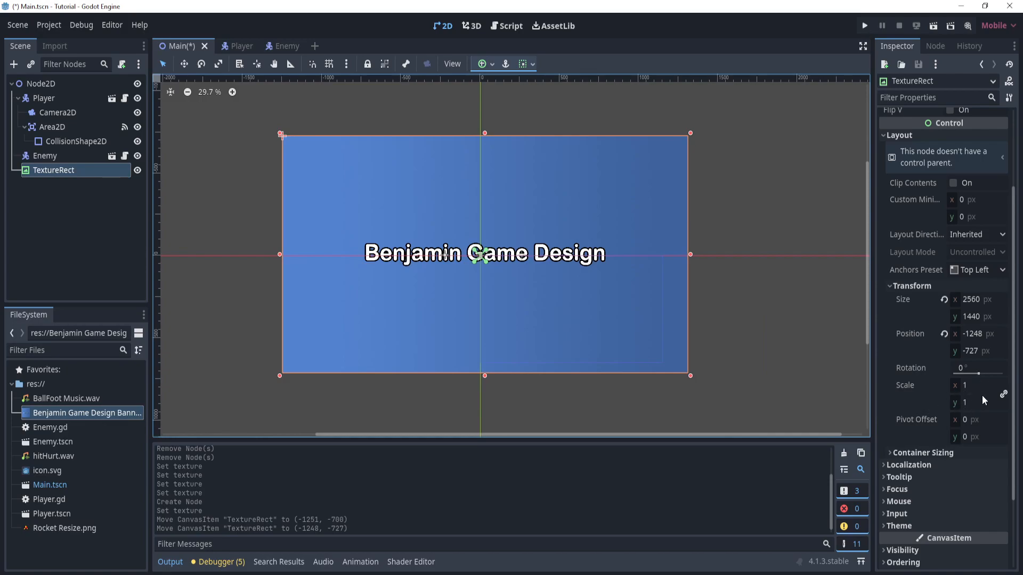
left_click(971, 385)
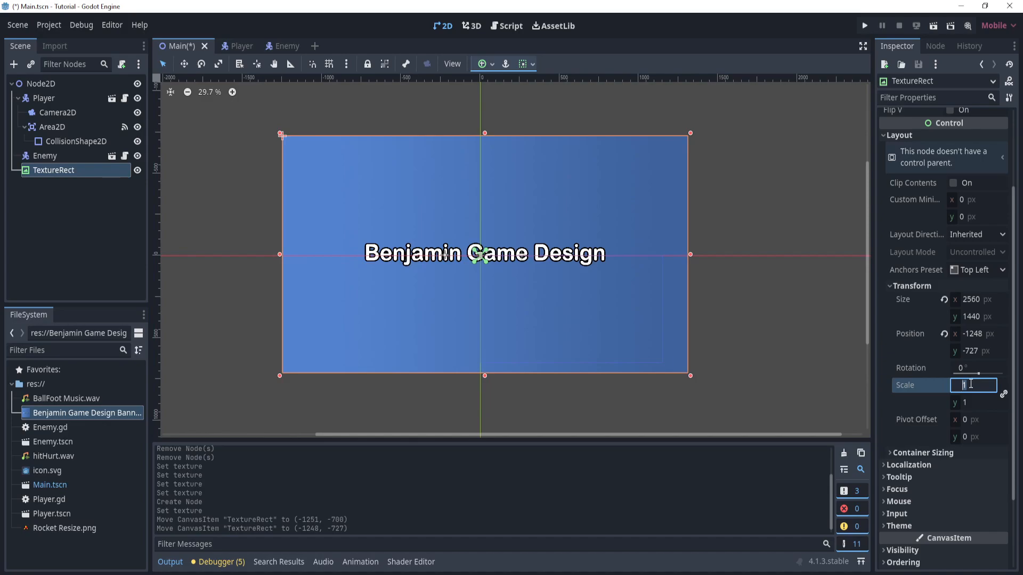
type("2")
key("Return")
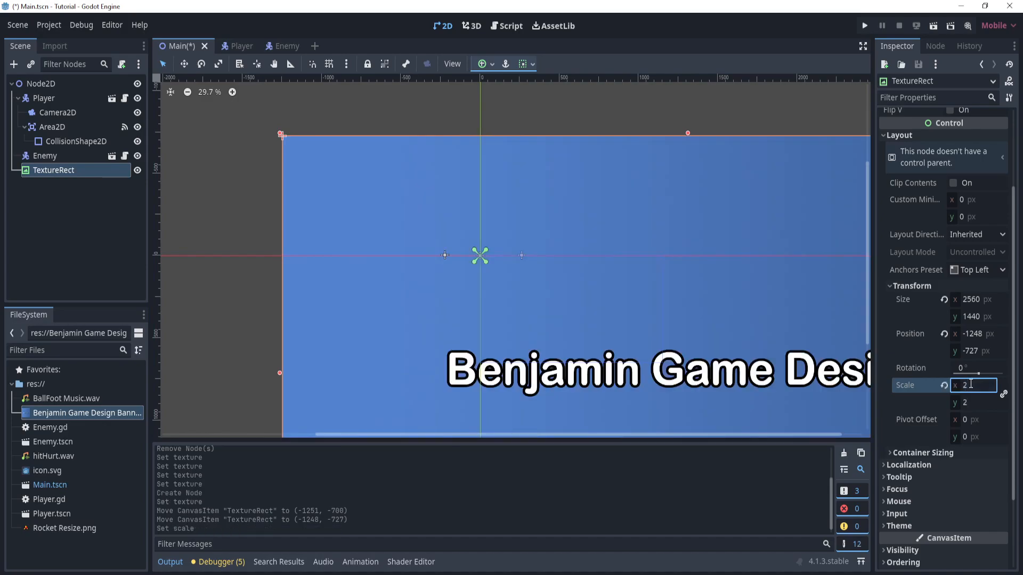
- Unlink the scale ratio, set the TextureRect's Y scale to 1, and recentre it at about (-2456, -697)
left_click(1004, 395)
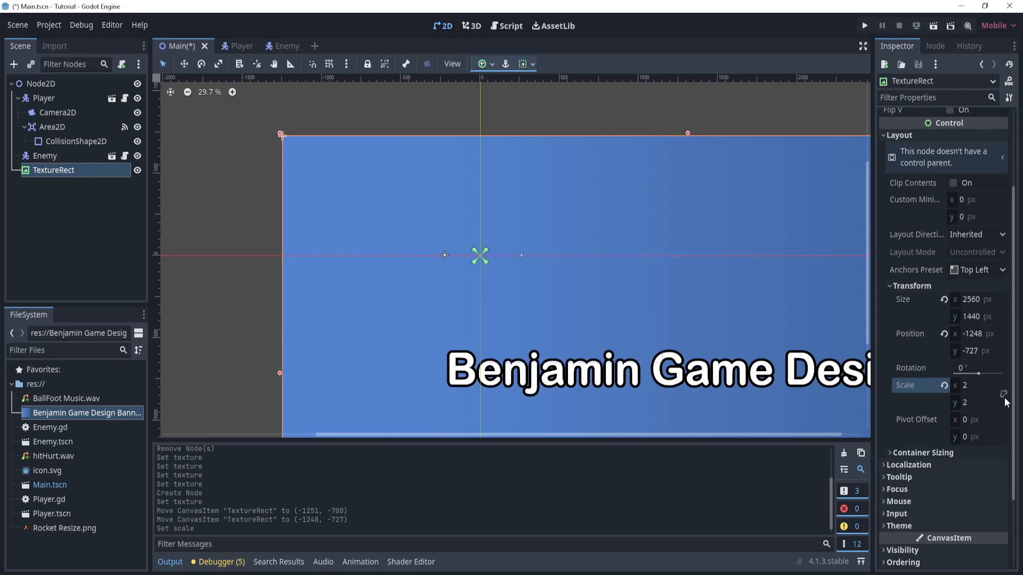
left_click(979, 403)
type("1")
key("Return")
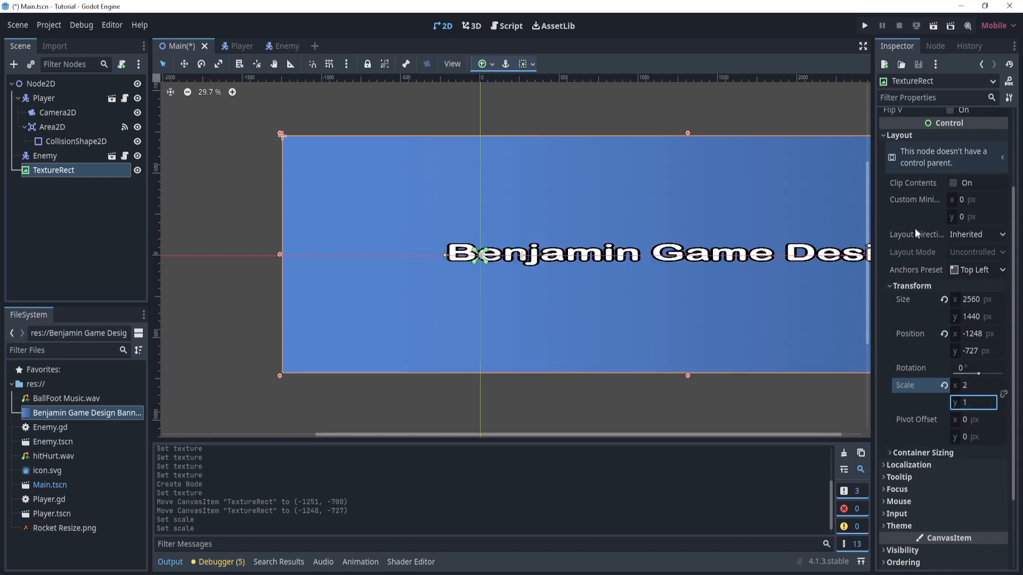
left_click_drag(712, 258, 529, 259)
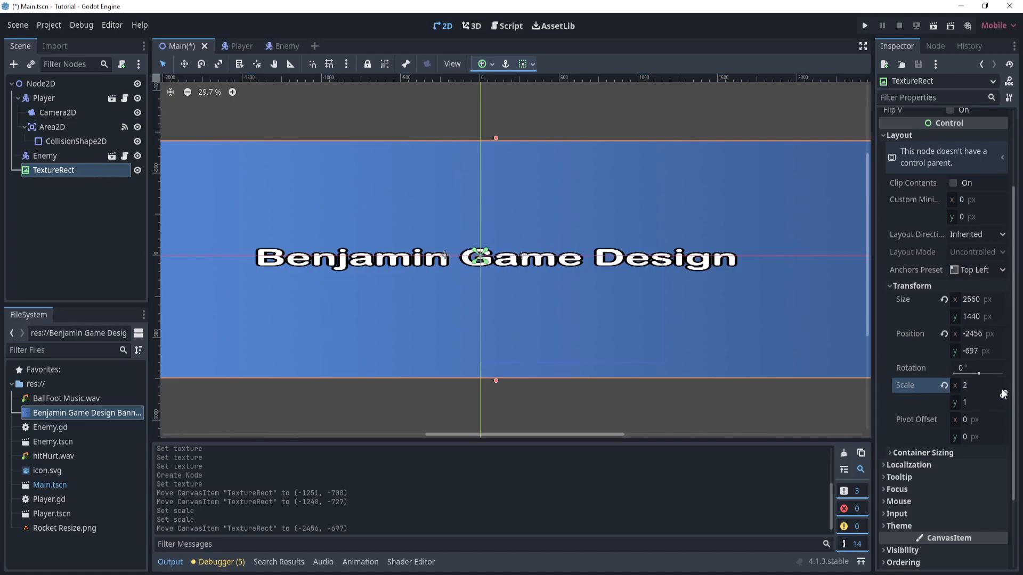
- With the scale ratio linked, set the TextureRect's X scale to 4 and move it to about (-3933, -1854)
left_click(973, 388)
type("4")
key("Return")
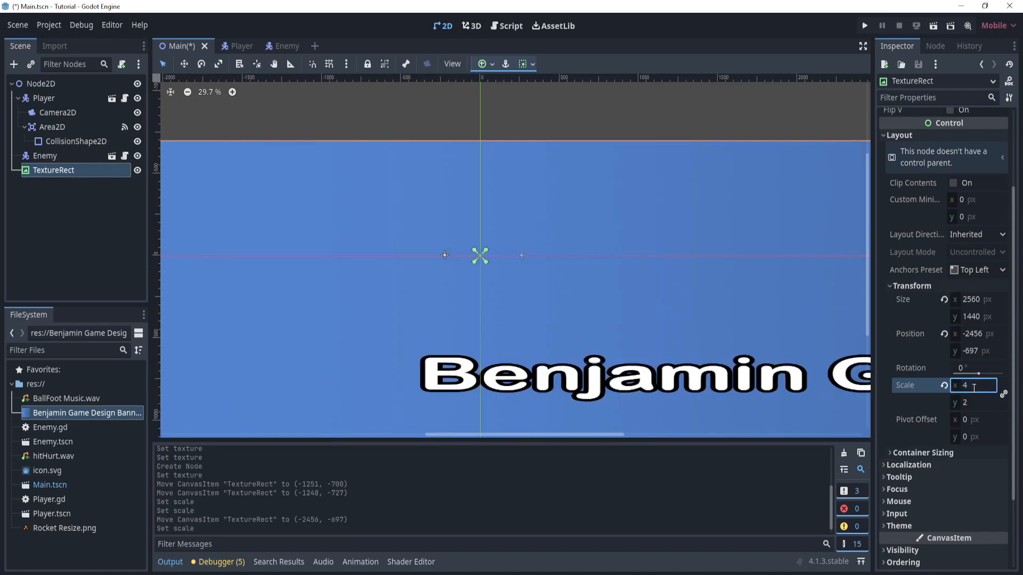
left_click_drag(607, 376, 366, 180)
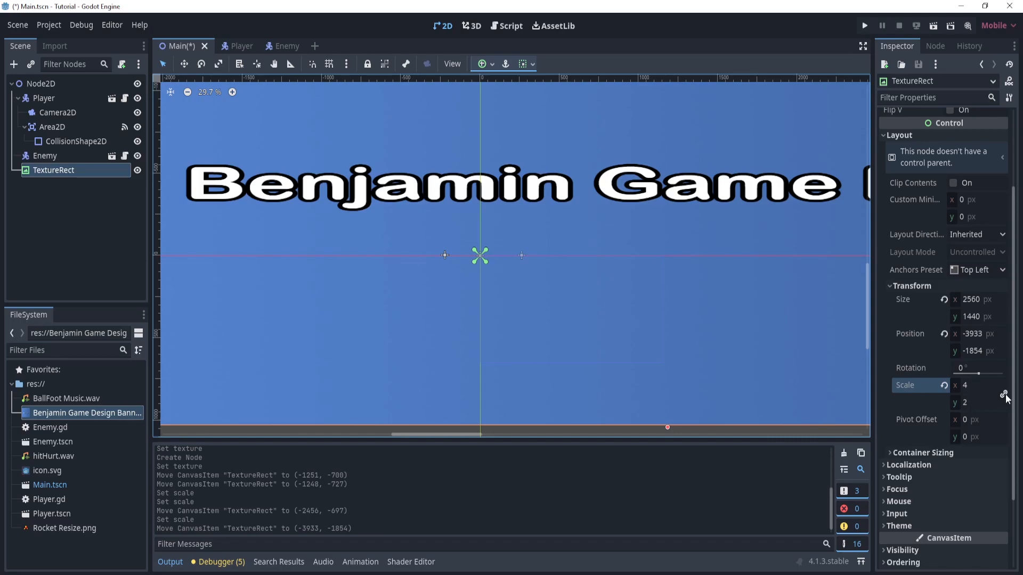
- Set the TextureRect's unlinked Y scale to 4, then relink the ratio and set the X scale to 1
left_click(971, 402)
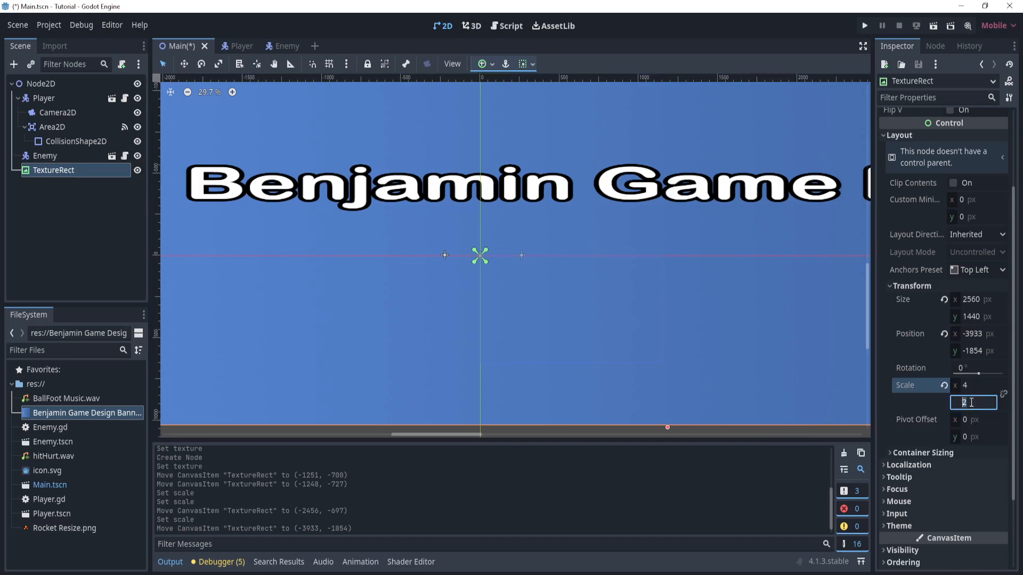
type("4")
key("Return")
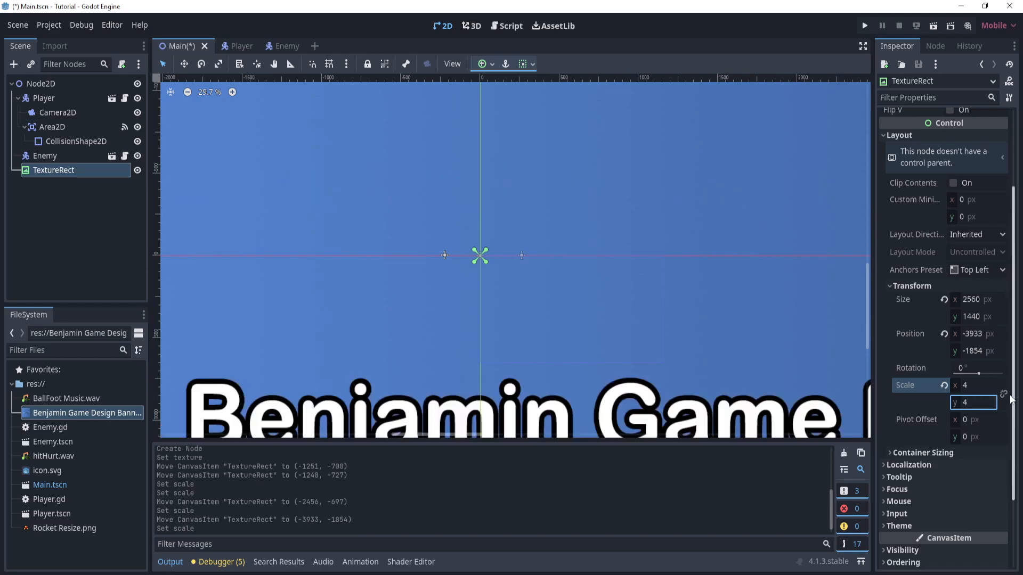
left_click(973, 386)
type("1")
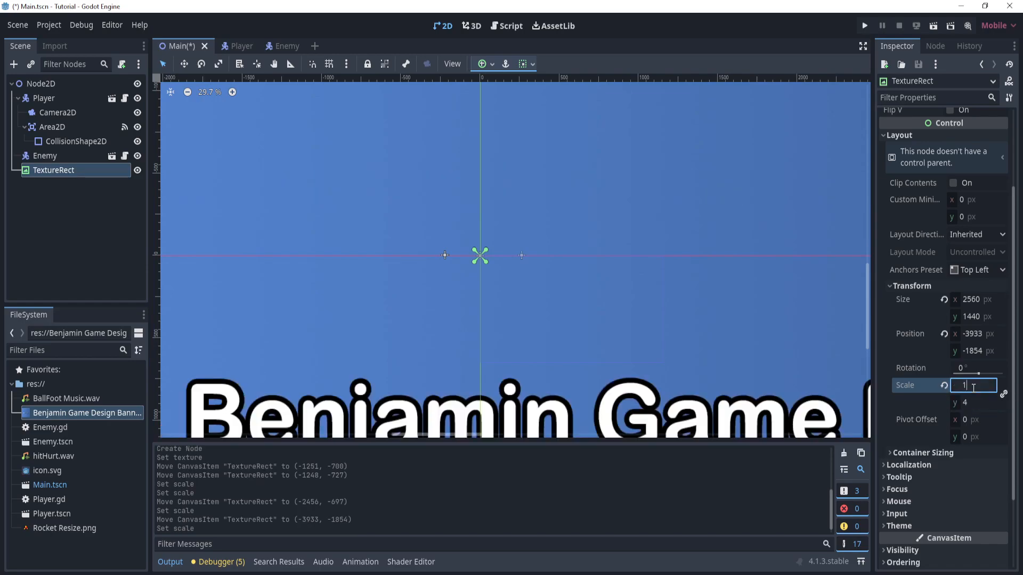
key("Return")
- Move the TextureRect to about (-1242, -721), roughly centred on the origin
left_click(193, 140)
left_click_drag(193, 141, 617, 326)
left_click(732, 298)
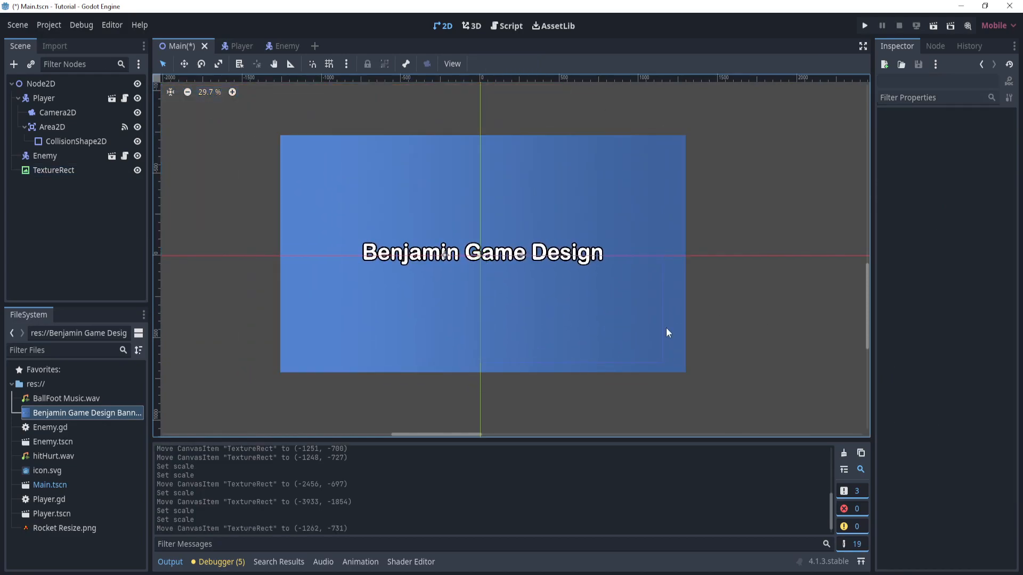
left_click_drag(495, 189, 496, 196)
left_click(205, 118)
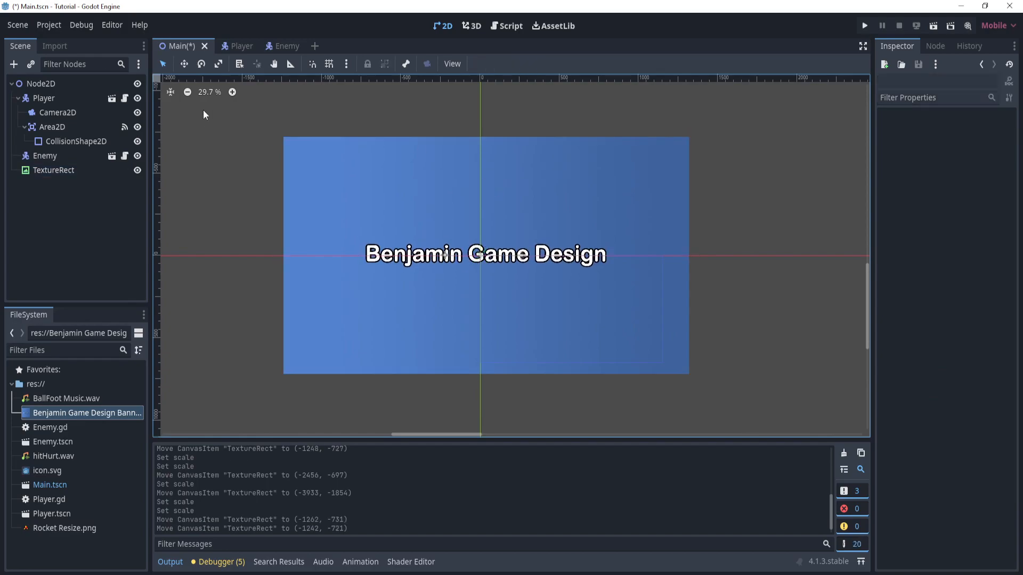
- Reposition the TextureRect with the Move tool to about (-1205, -712) so the banner surrounds the origin
left_click(183, 64)
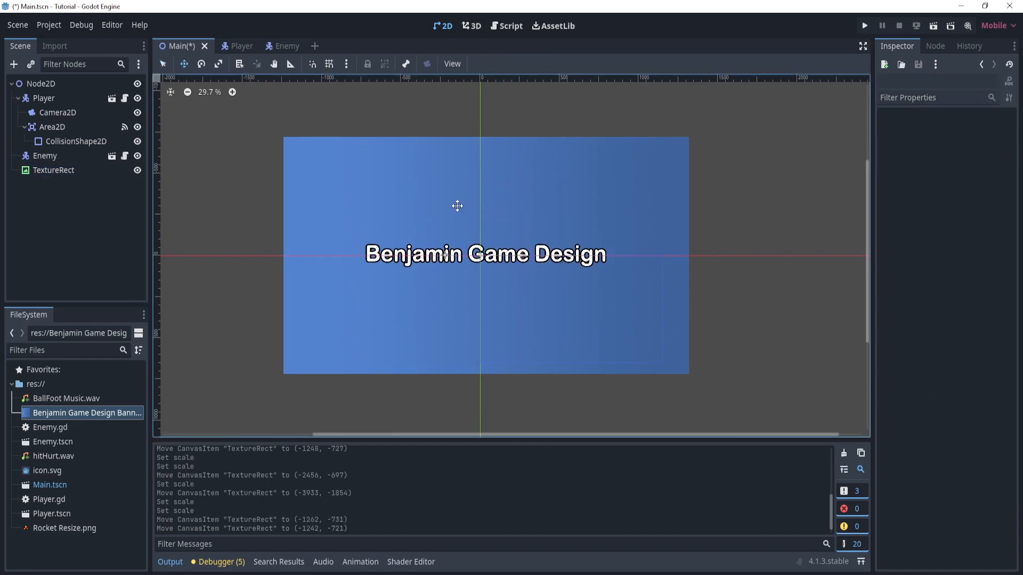
left_click(53, 169)
left_click_drag(481, 197, 473, 239)
left_click(163, 64)
left_click(183, 64)
left_click_drag(413, 214, 511, 257)
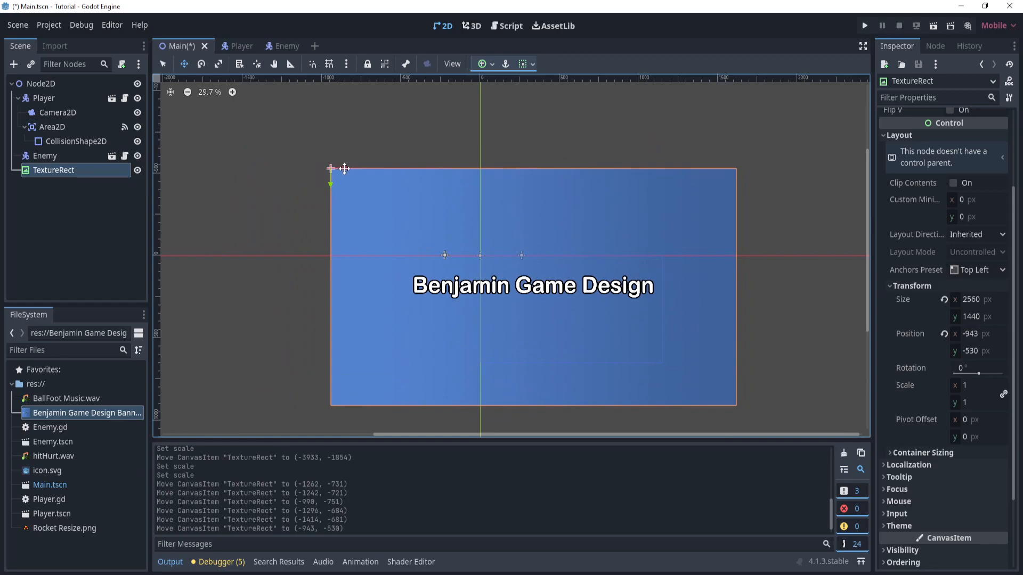
left_click_drag(338, 167, 303, 139)
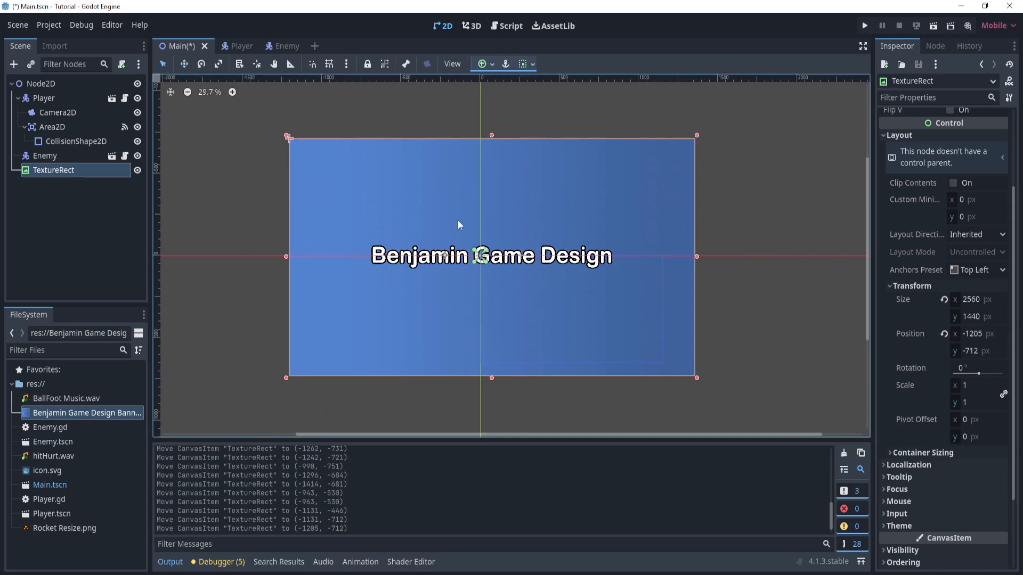
left_click(764, 244)
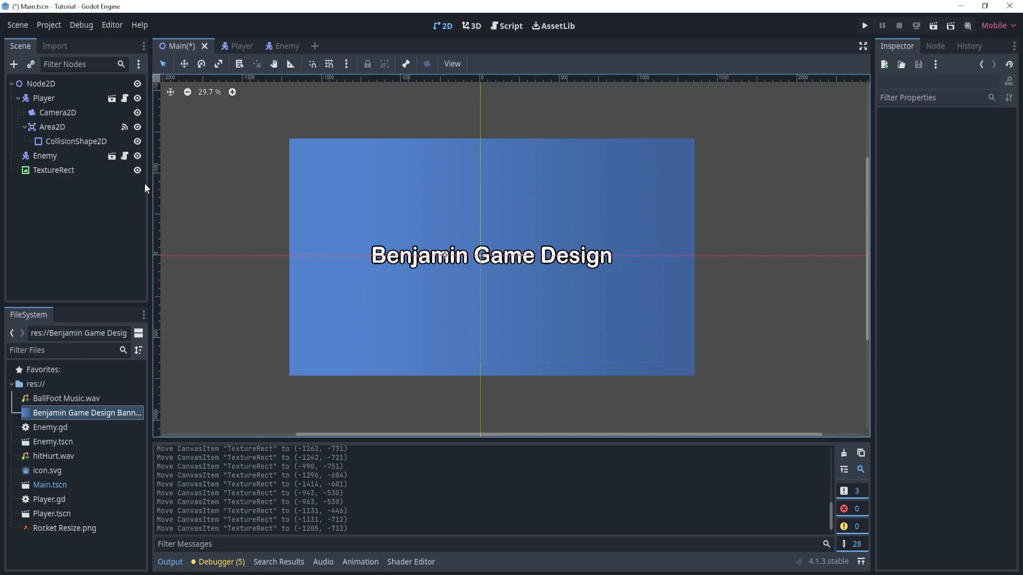
- Reorder the TextureRect in the scene tree as the first child of Node2D, above Player
left_click(66, 170)
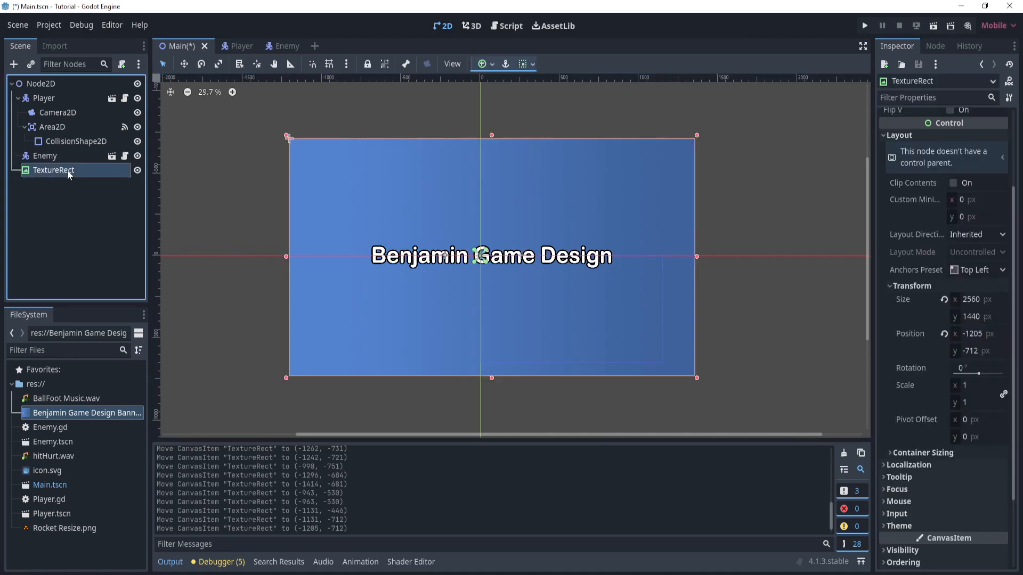
mouse_move(73, 170)
left_mouse_down()
mouse_move(75, 95)
mouse_move(45, 89)
left_mouse_up()
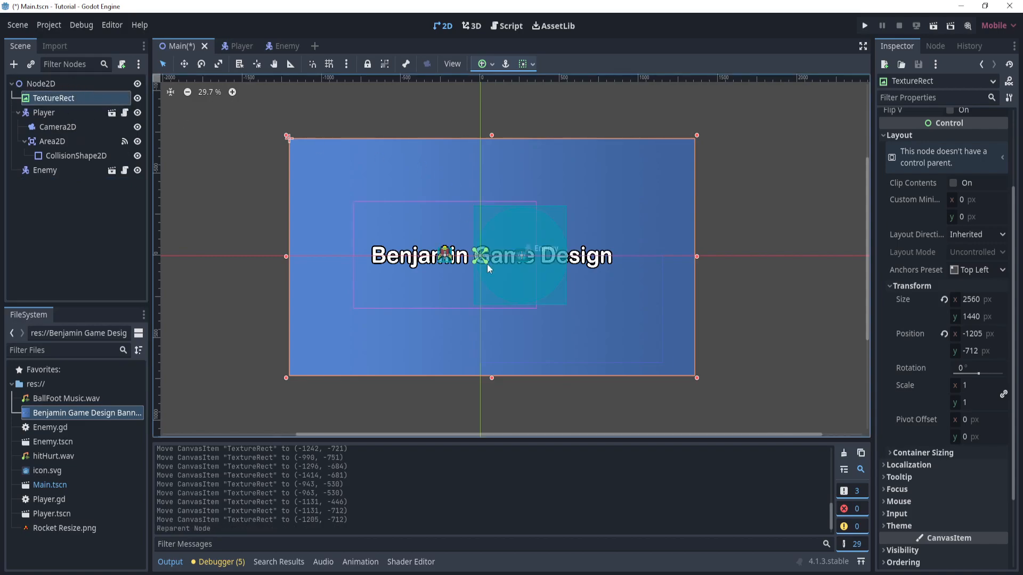
left_click(804, 241)
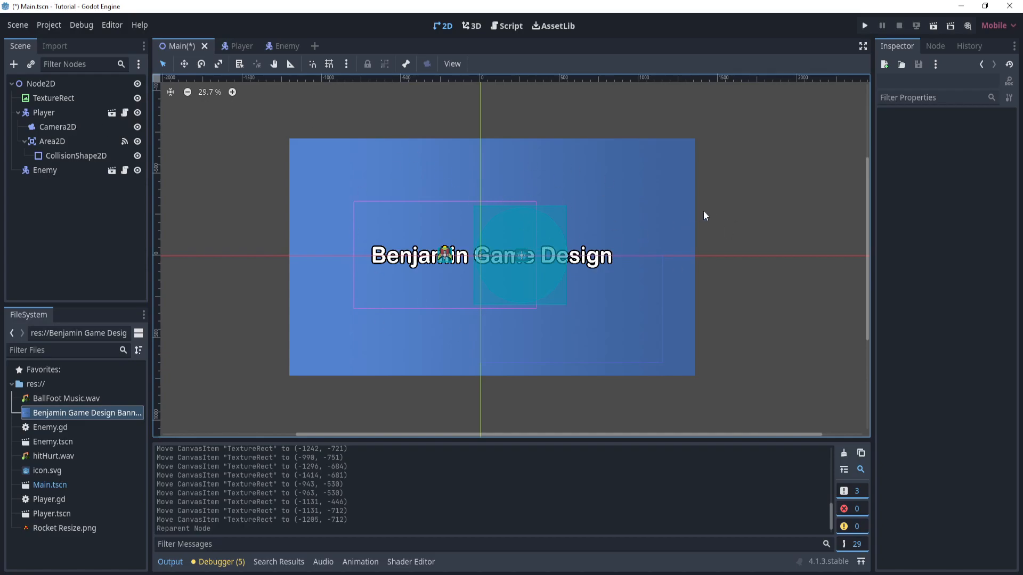
- Rename the TextureRect node to Background
double_click(49, 98)
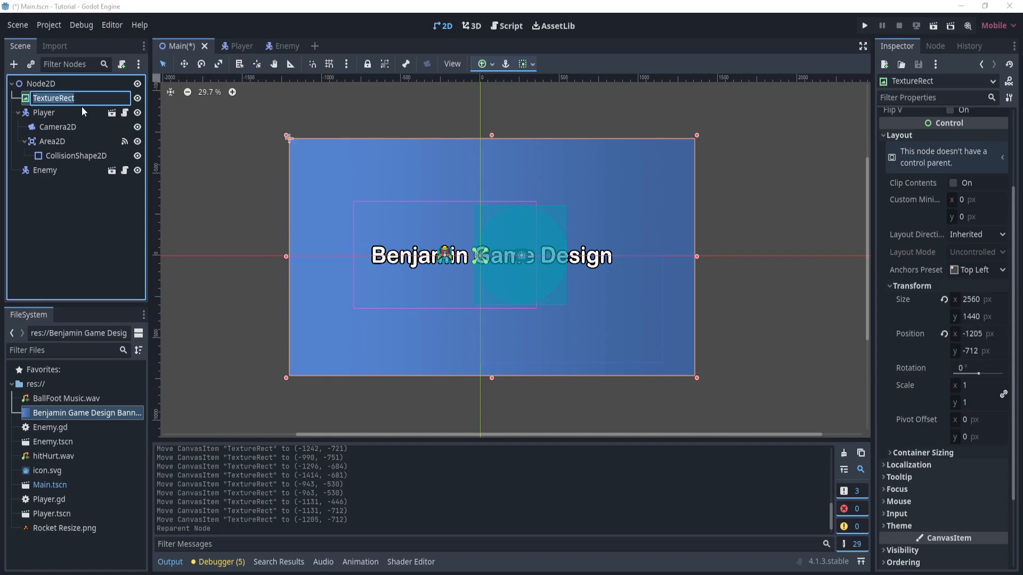
key("BackSpace")
key("Caps_Lock")
type("B")
key("Caps_Lock")
type("acvk")
key("BackSpace")
key("BackSpace")
type("kground")
key("Return")
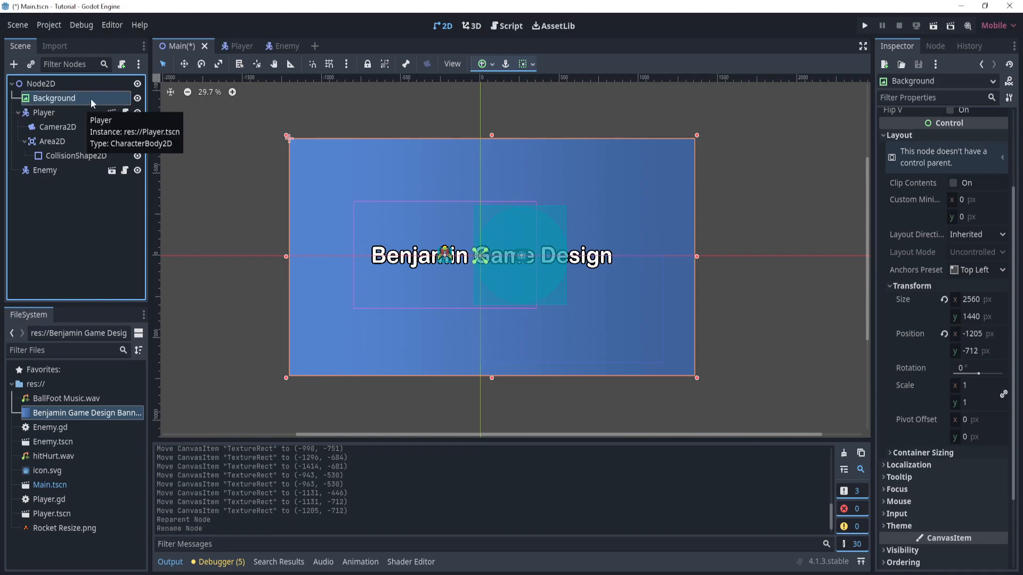
left_click(235, 166)
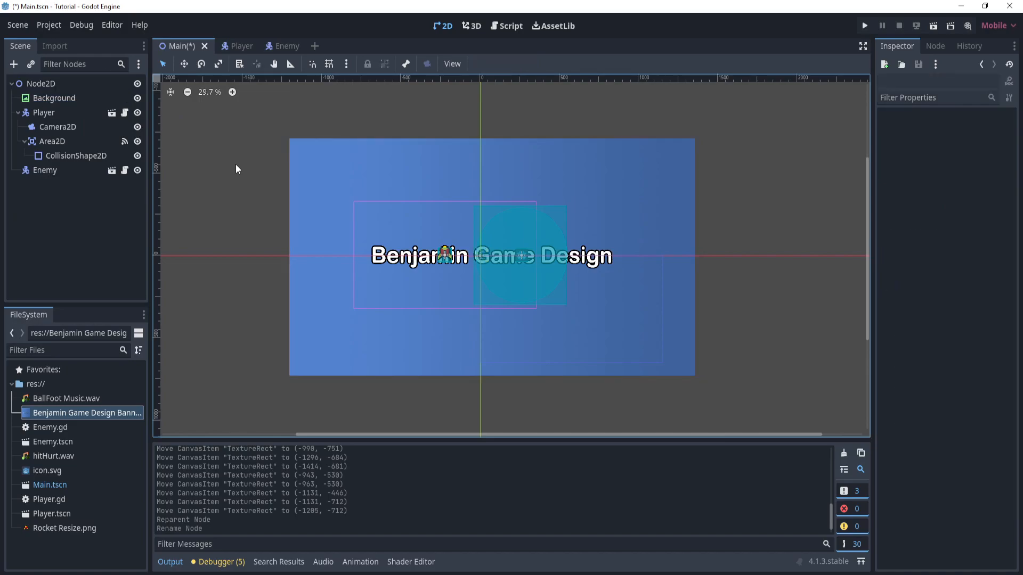
- Run the project and steer the player around in all four directions over the new background
left_click(864, 26)
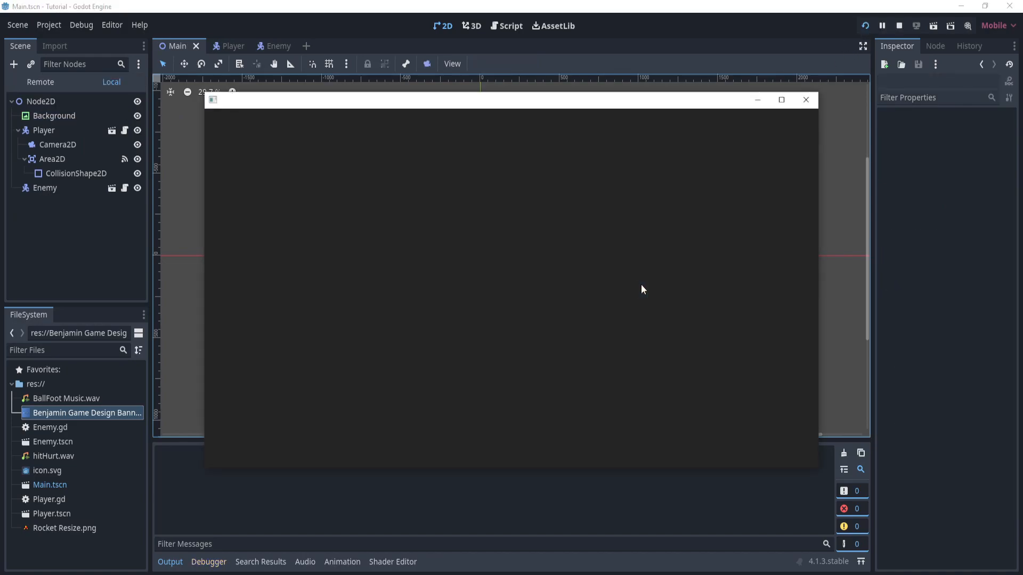
key("Right")
key("Up")
key("Right")
key("Down")
key("Down")
key("Left")
key("Right")
key("Up")
key("Left")
key("Down")
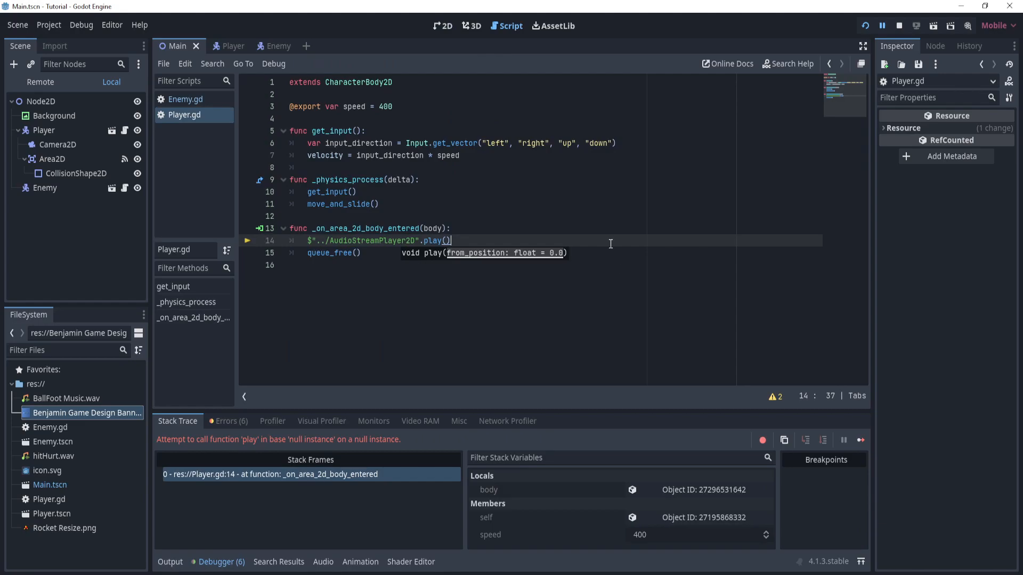
- Return to the 2D view of the Main scene and add an AudioStreamPlayer node as a child of Node2D
left_click(441, 26)
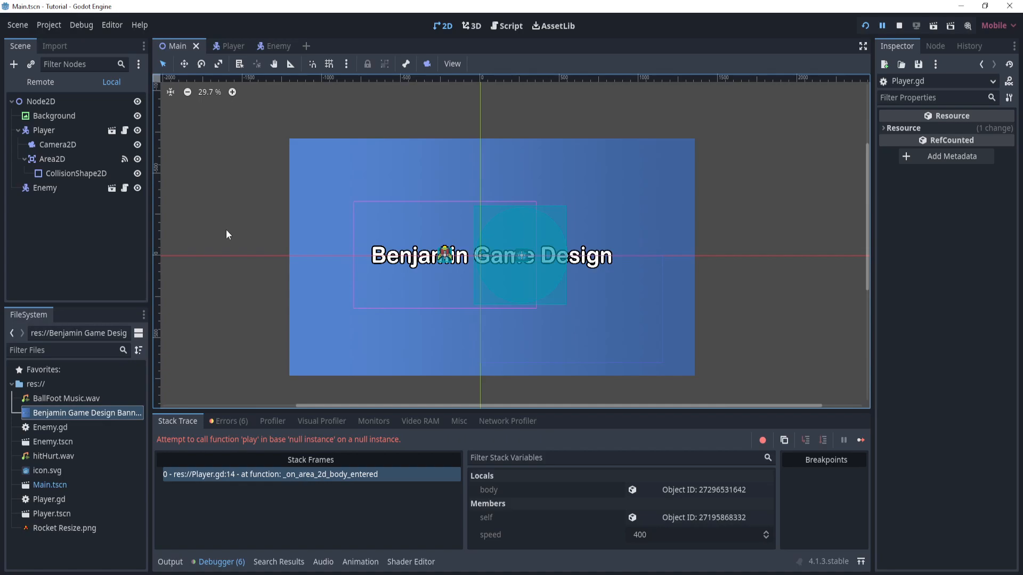
left_click(65, 101)
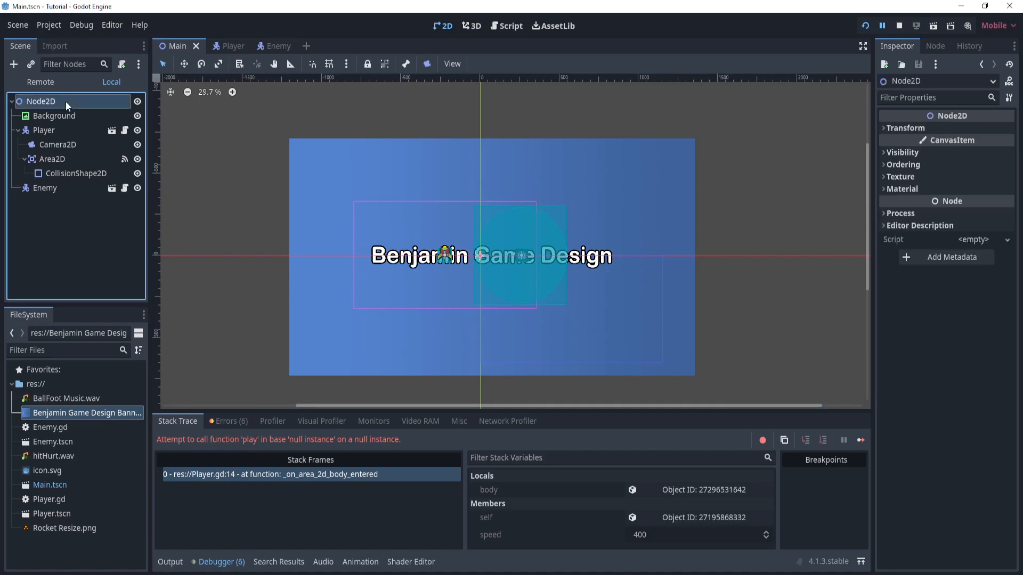
right_click(51, 103)
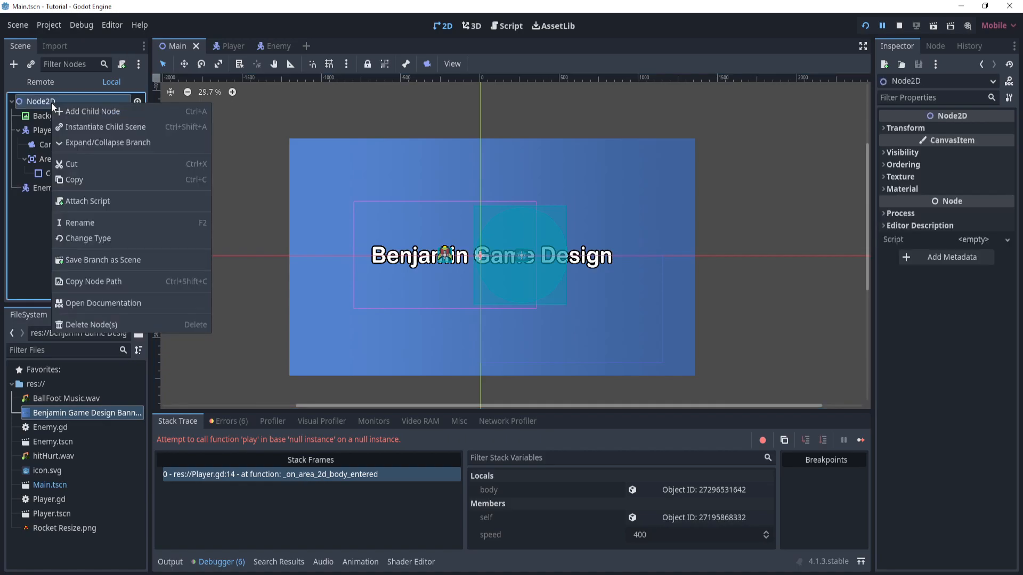
left_click(107, 114)
type("audio")
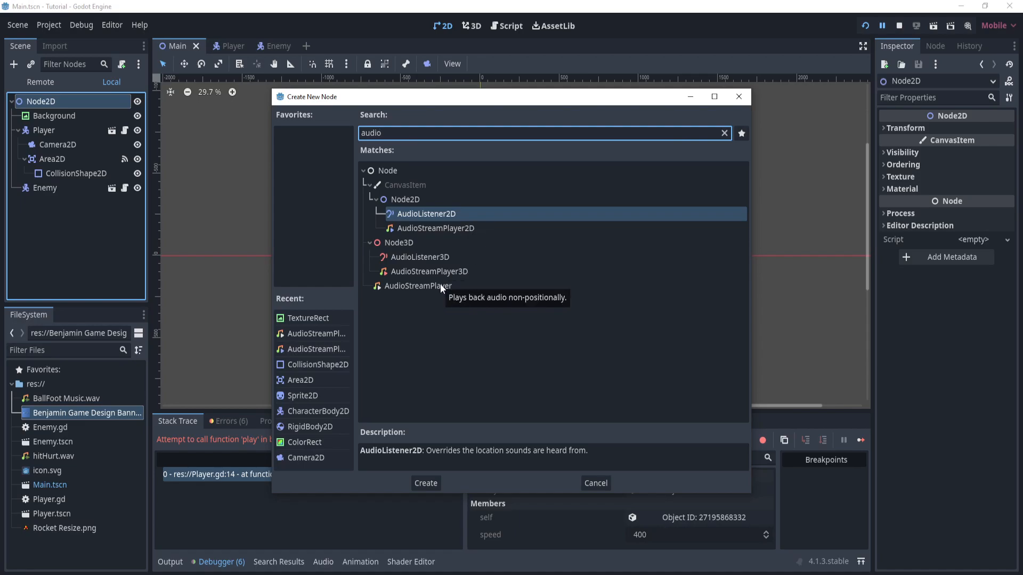
left_click(469, 228)
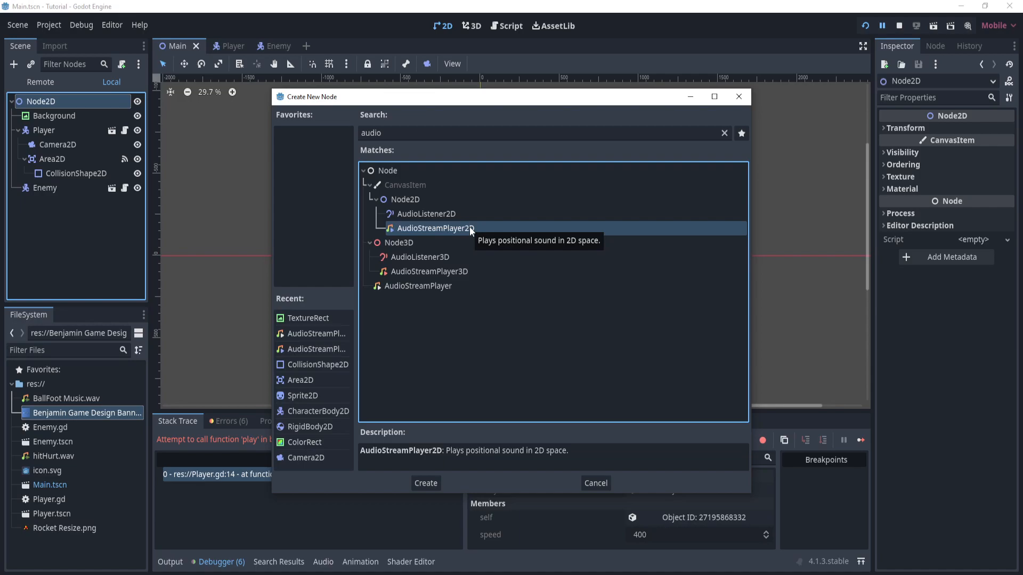
left_click(442, 287)
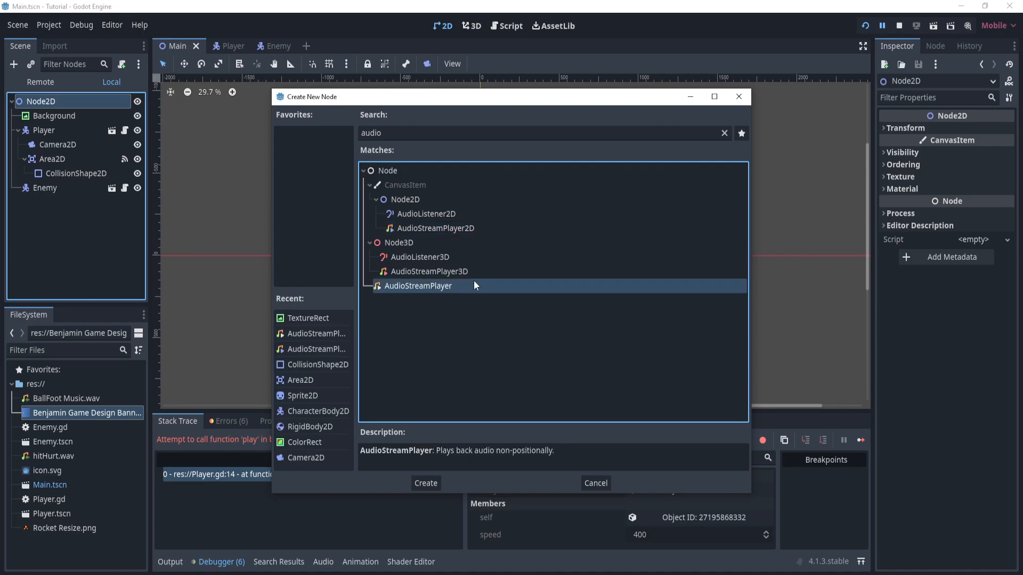
double_click(436, 286)
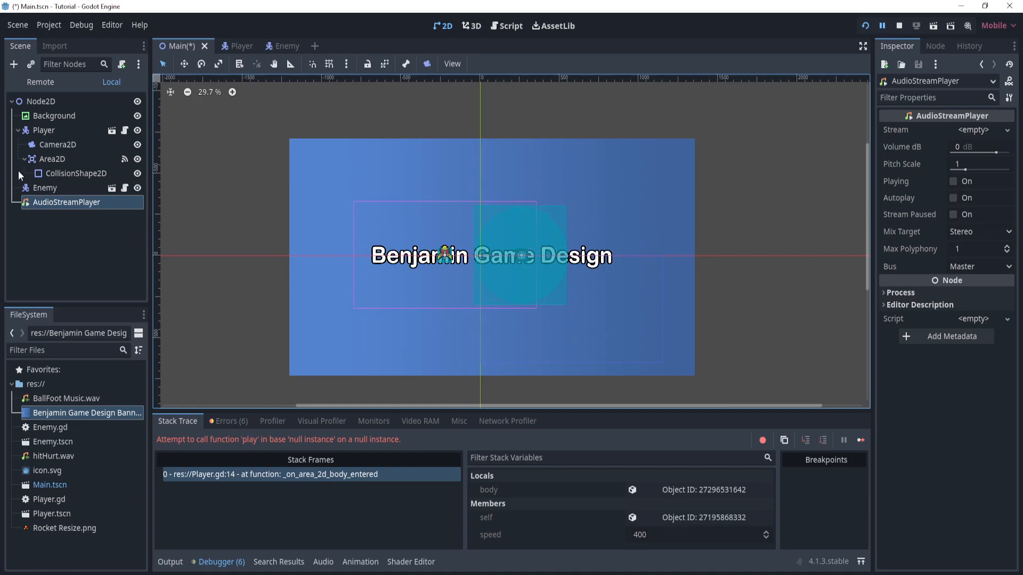
- Assign hitHurt.wav as the AudioStreamPlayer's stream and look through the other stream options
left_click(61, 202)
left_click_drag(60, 456, 961, 133)
left_click(1007, 137)
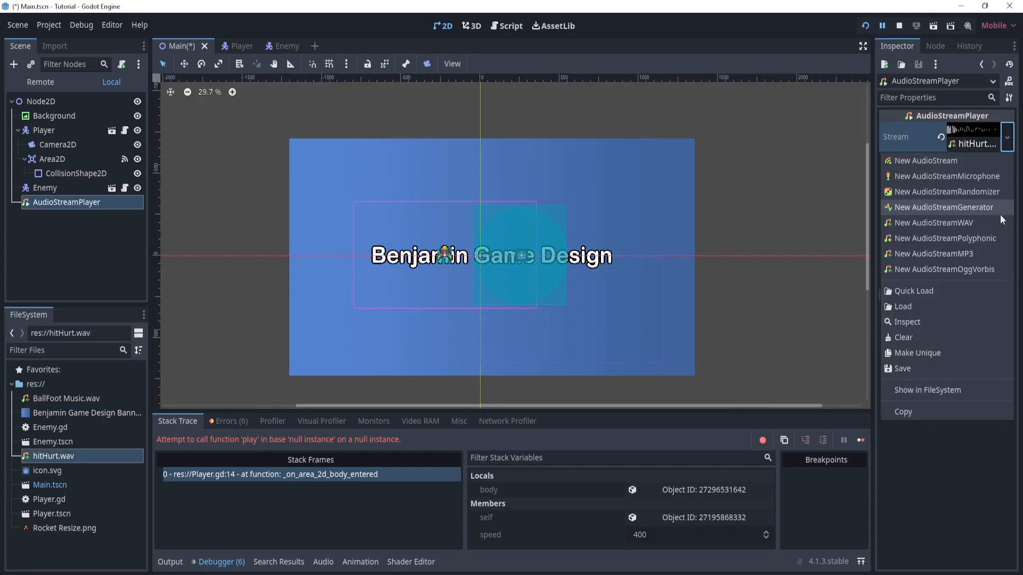
left_click(944, 291)
double_click(437, 259)
left_click(437, 259)
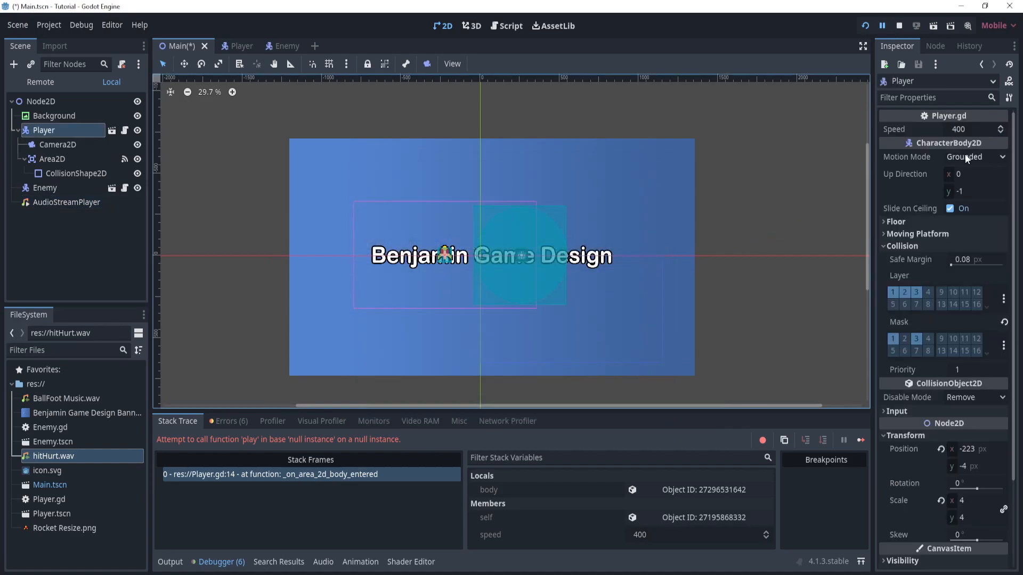
- Lower the AudioStreamPlayer's volume to about -1.07 dB, then reset it to the default
left_click(38, 201)
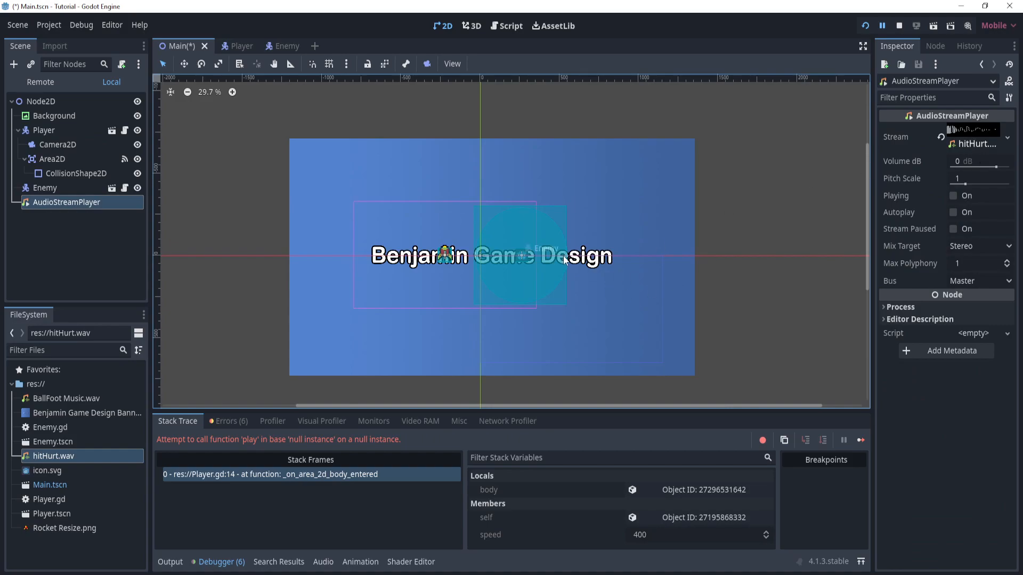
left_click_drag(985, 163, 973, 163)
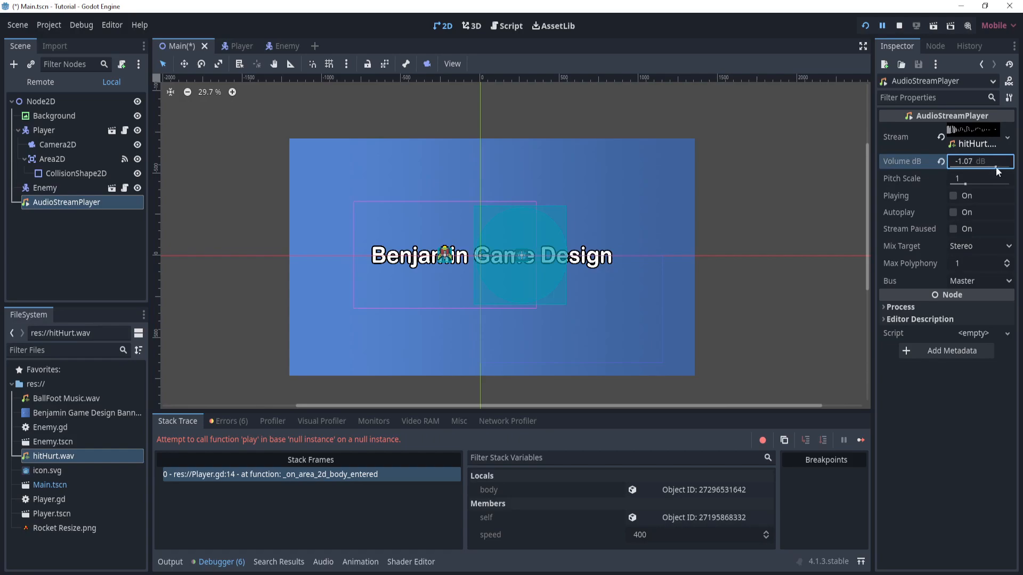
left_click(940, 161)
- Expand the AudioStreamPlayer's hitHurt.wav stream and preview the sound several times
left_click(973, 137)
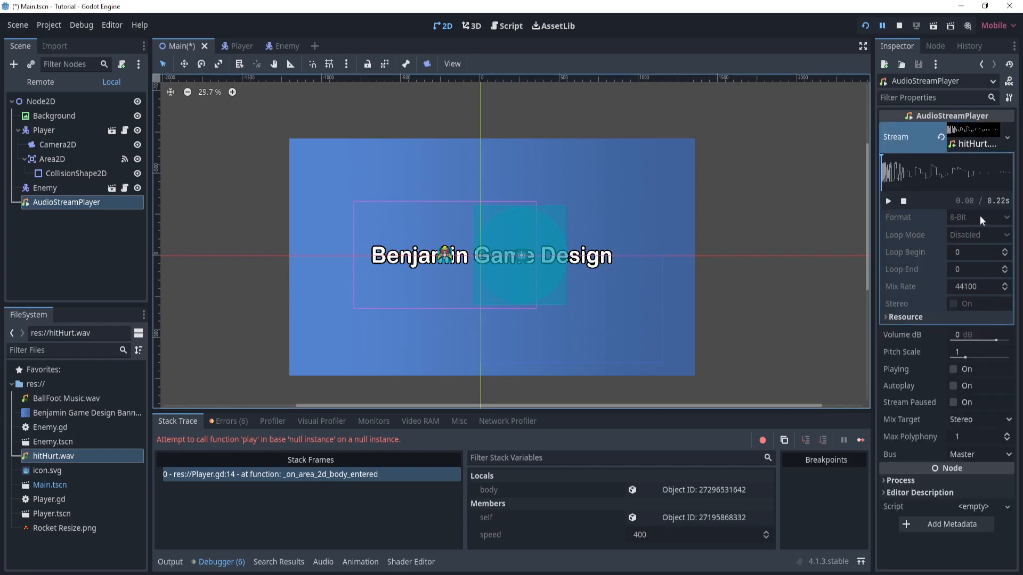
left_click(888, 201)
left_click(888, 202)
left_click(888, 202)
left_click(887, 202)
left_click(888, 202)
left_click(773, 286)
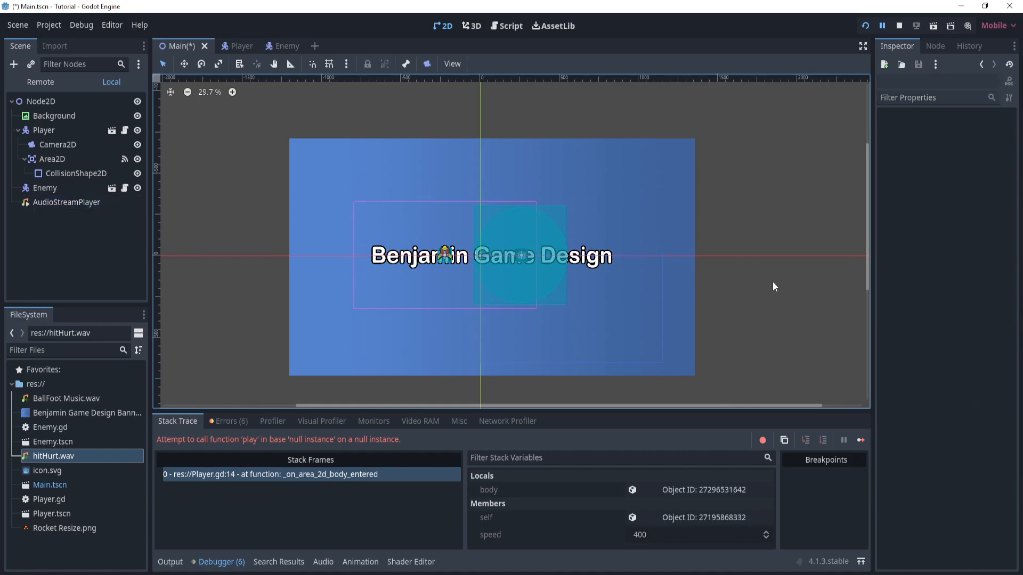
- In Player.gd's _on_area_2d_body_entered function, replace the AudioStreamPlayer2D line with $"../AudioStreamPlayer".play(), referencing the node from the scene tree
left_click(71, 205)
left_click(86, 230)
left_click(125, 131)
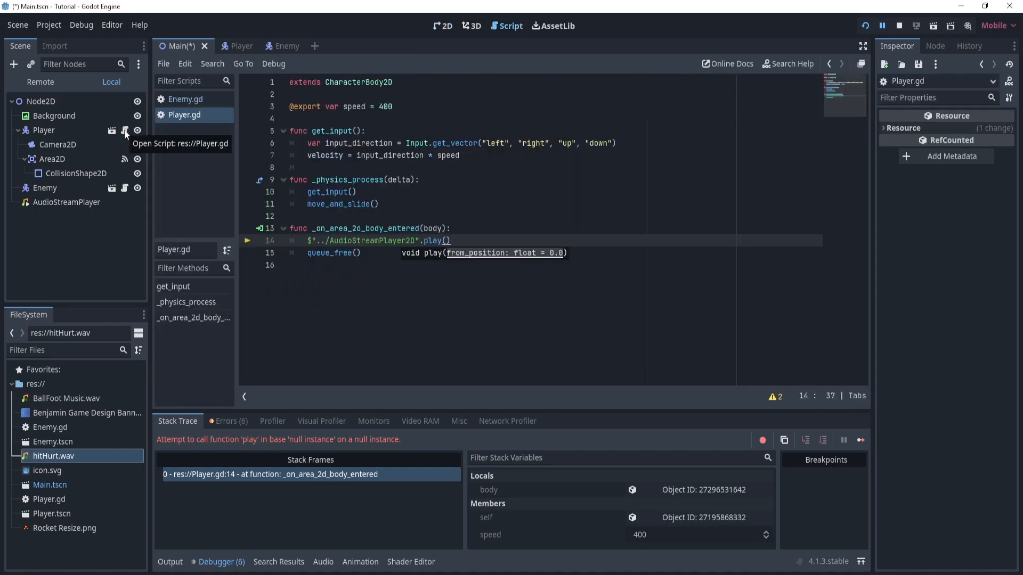
left_click_drag(453, 241, 304, 244)
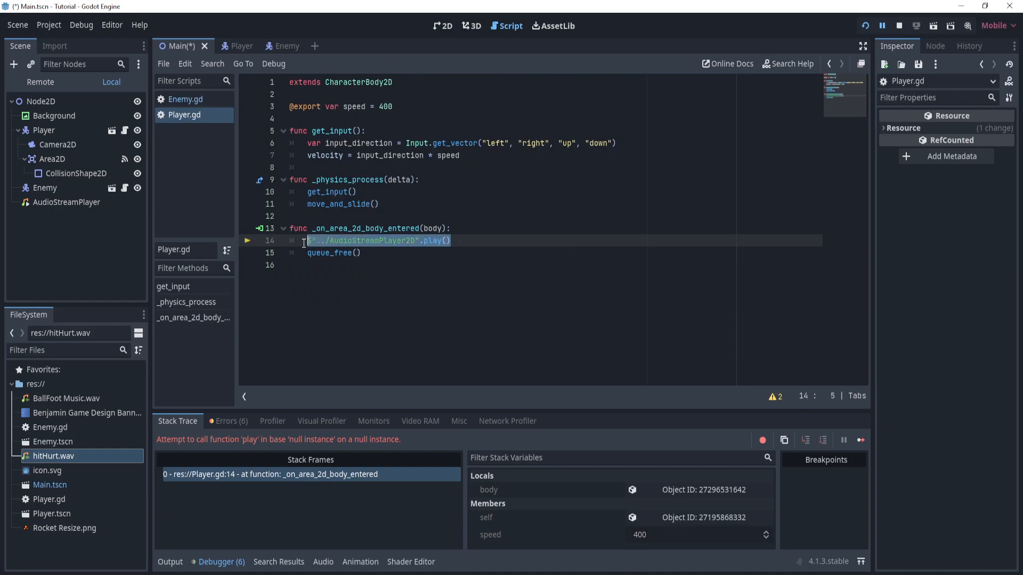
key("BackSpace")
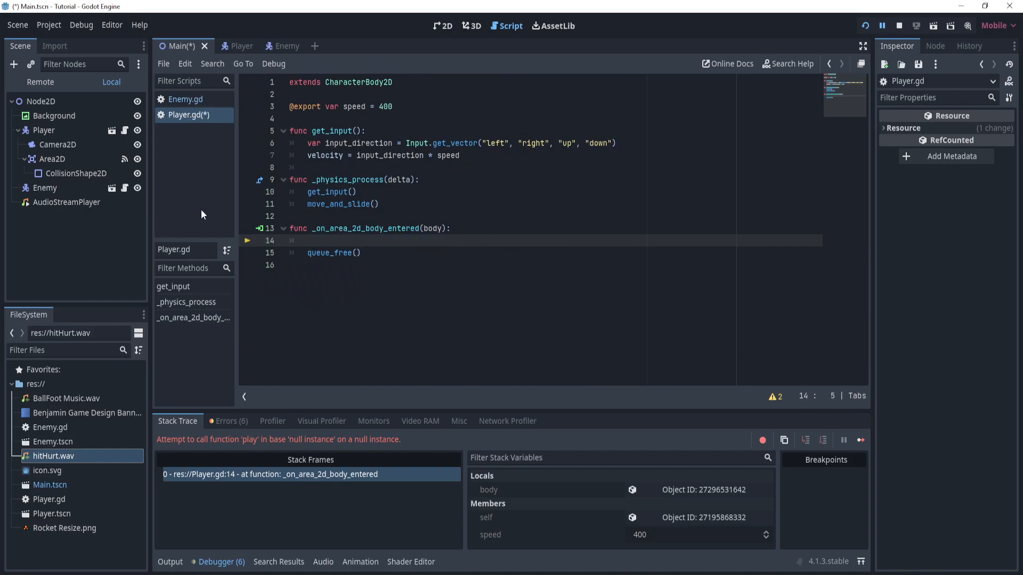
left_click(75, 202)
left_click_drag(74, 203, 331, 242)
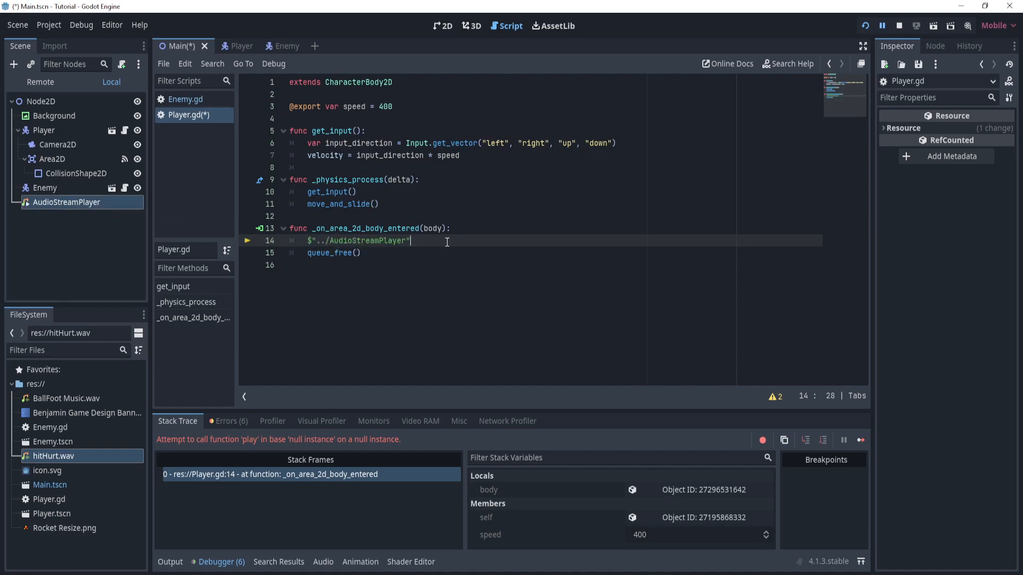
type(".play")
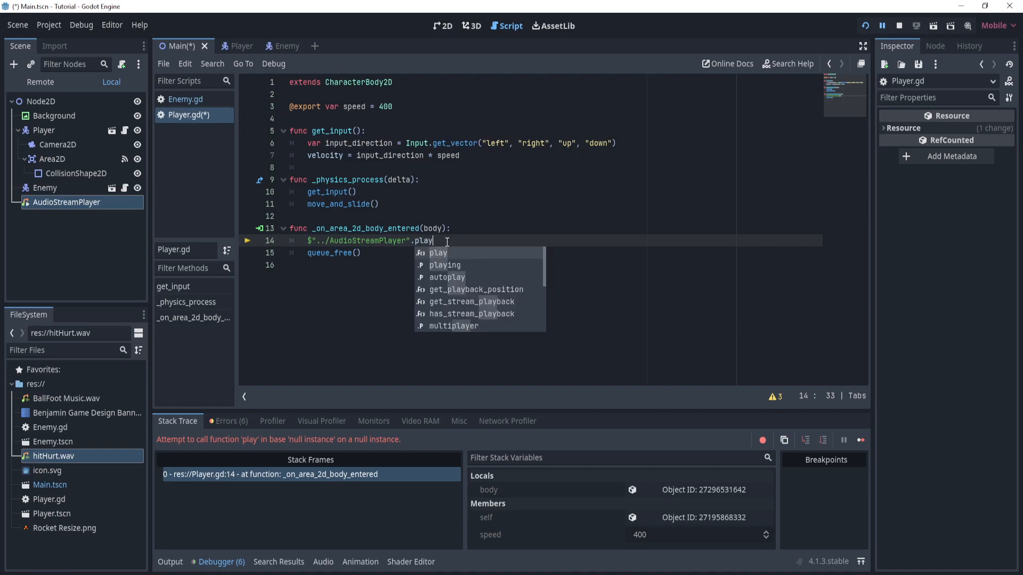
type("())")
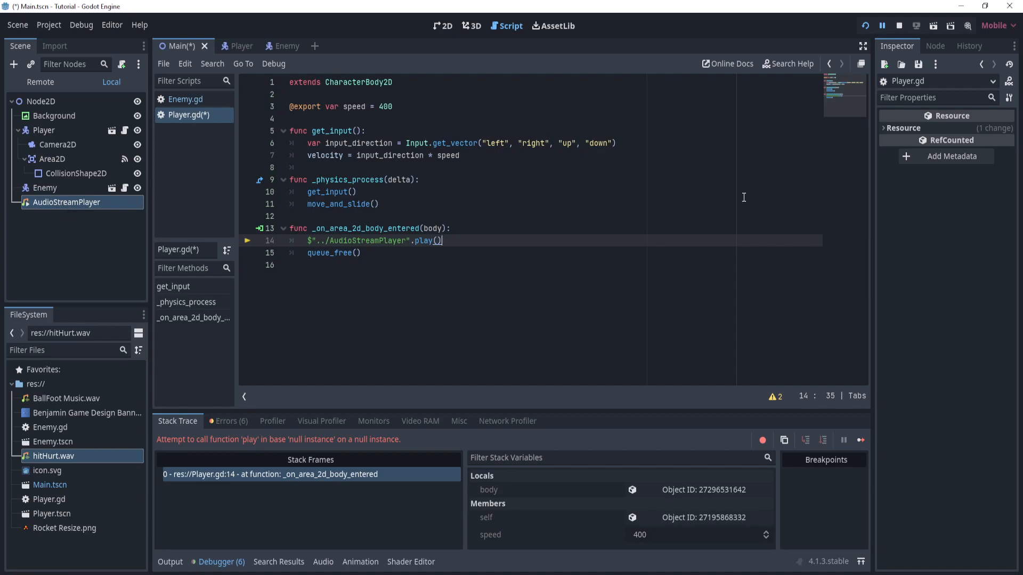
- Complete the play() call in Player.gd and run the game, steering the rocket into the enemy to test the hit sound
left_click(865, 25)
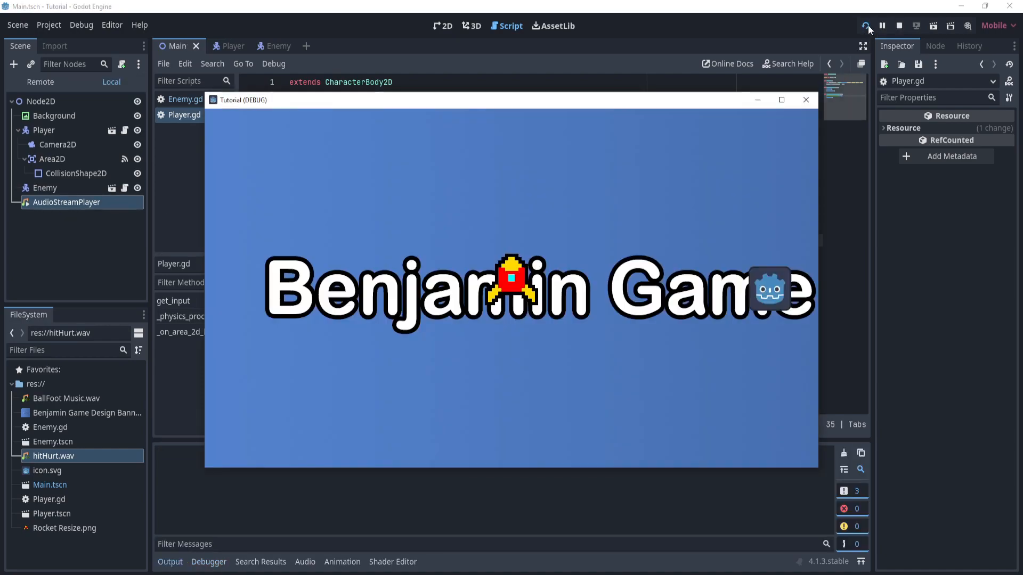
key("Right")
key("Down")
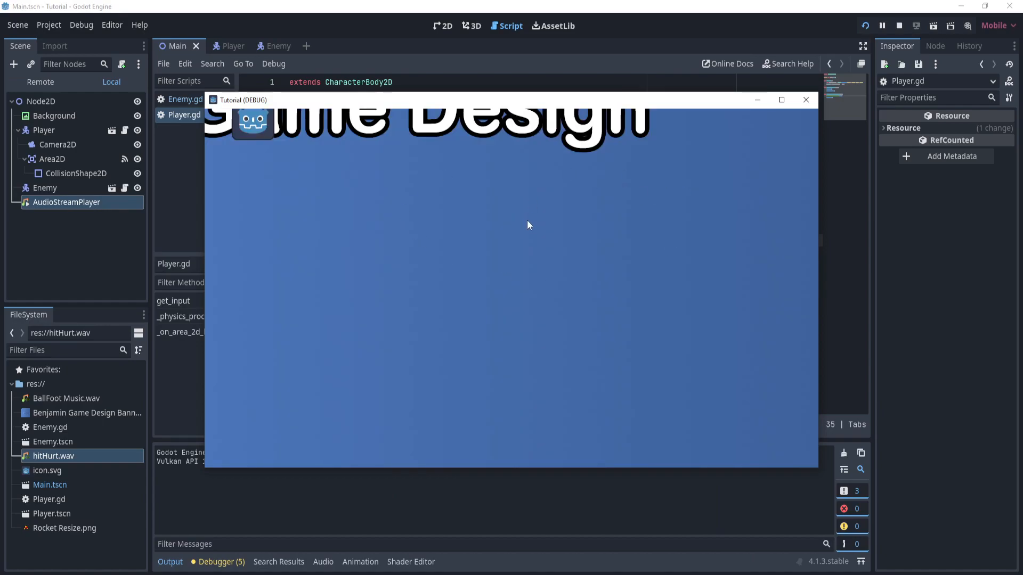
left_click(812, 100)
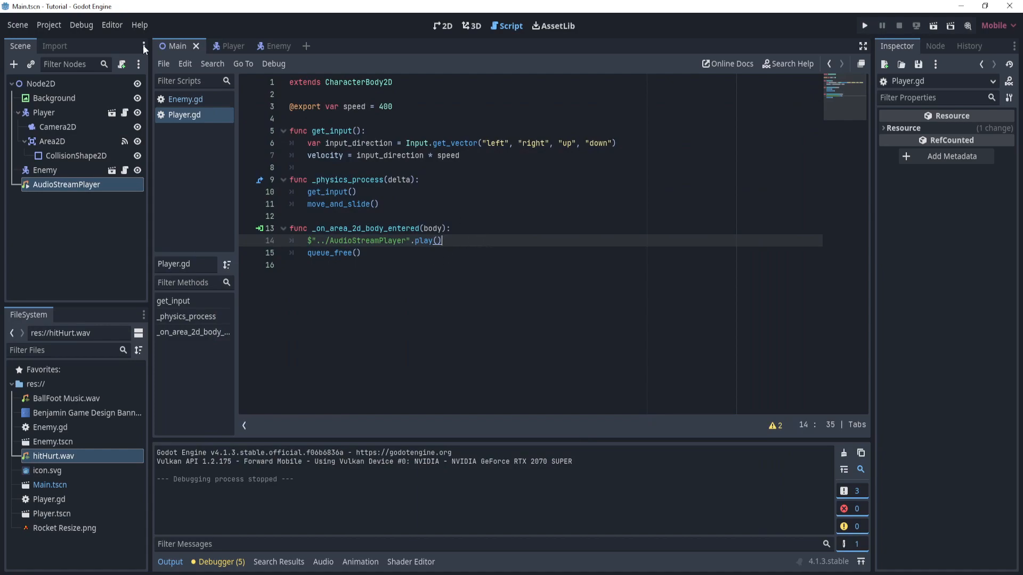
- Add another AudioStreamPlayer node as a child of Node2D in the Main scene
left_click(433, 30)
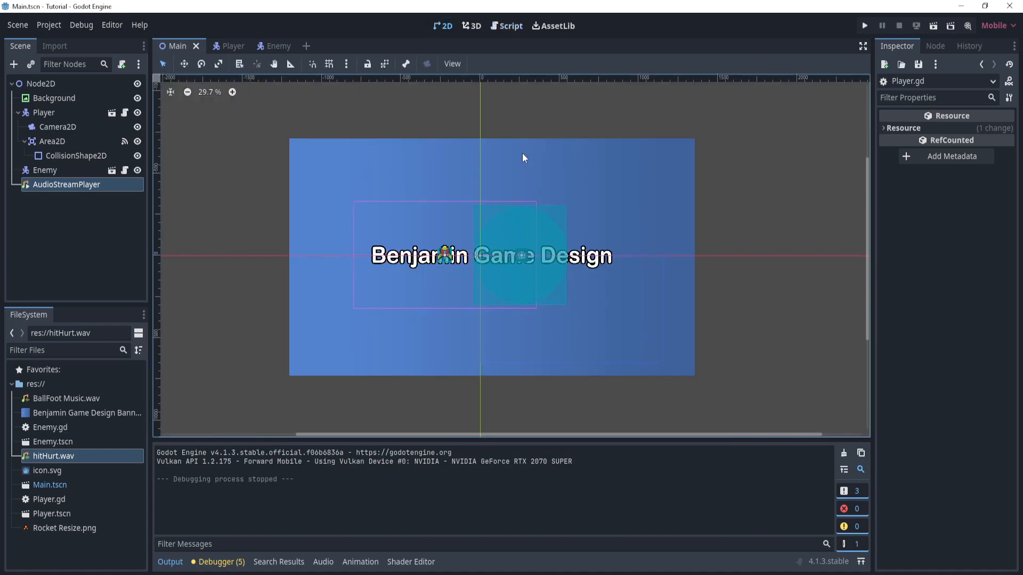
left_click(588, 123)
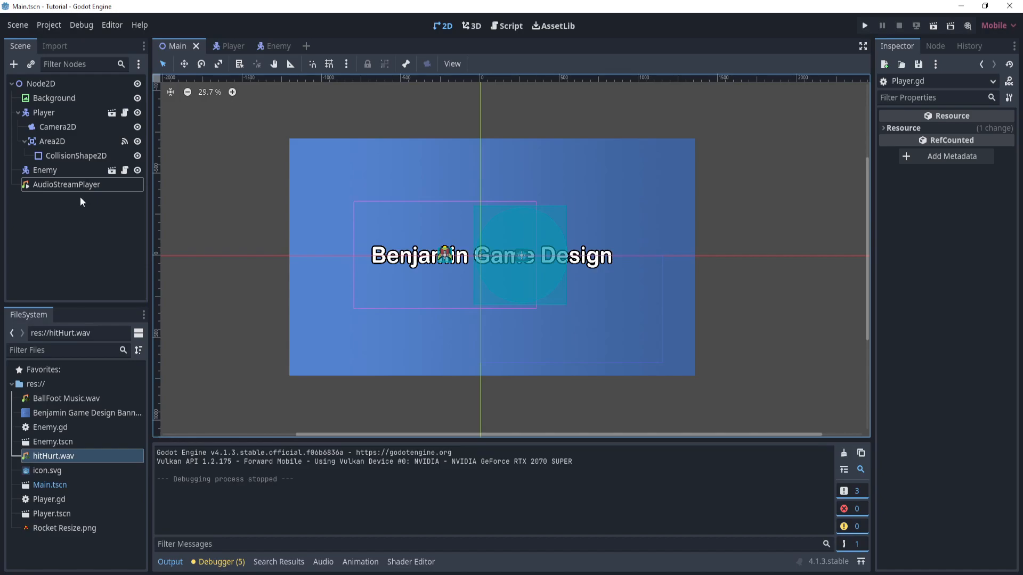
left_click(71, 84)
right_click(71, 84)
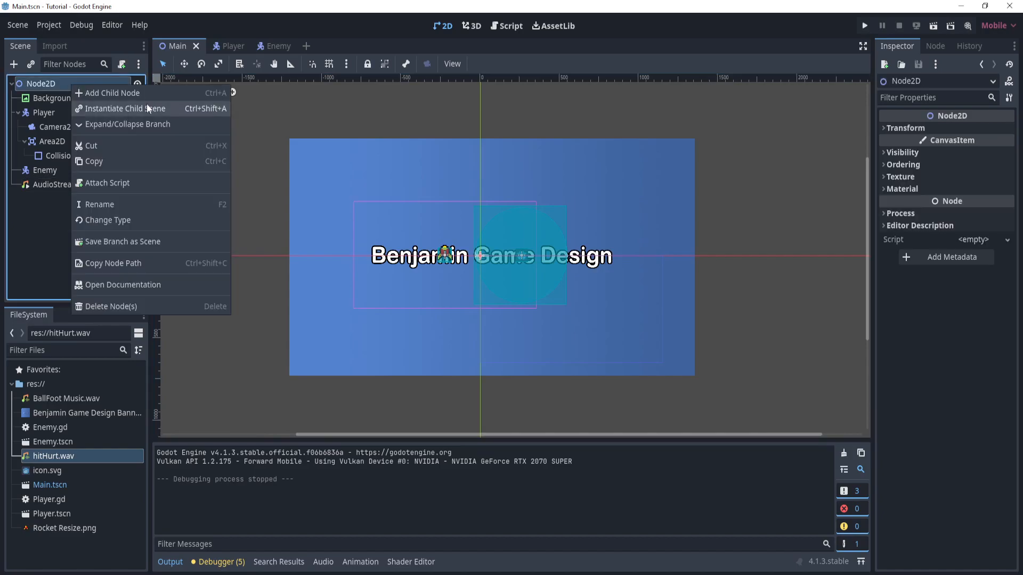
left_click(138, 95)
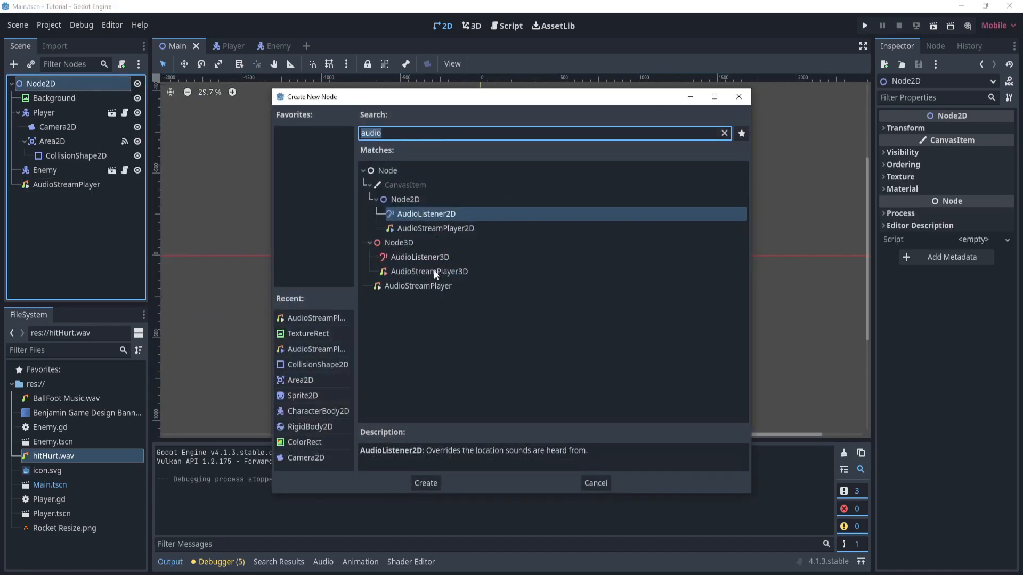
left_click(418, 286)
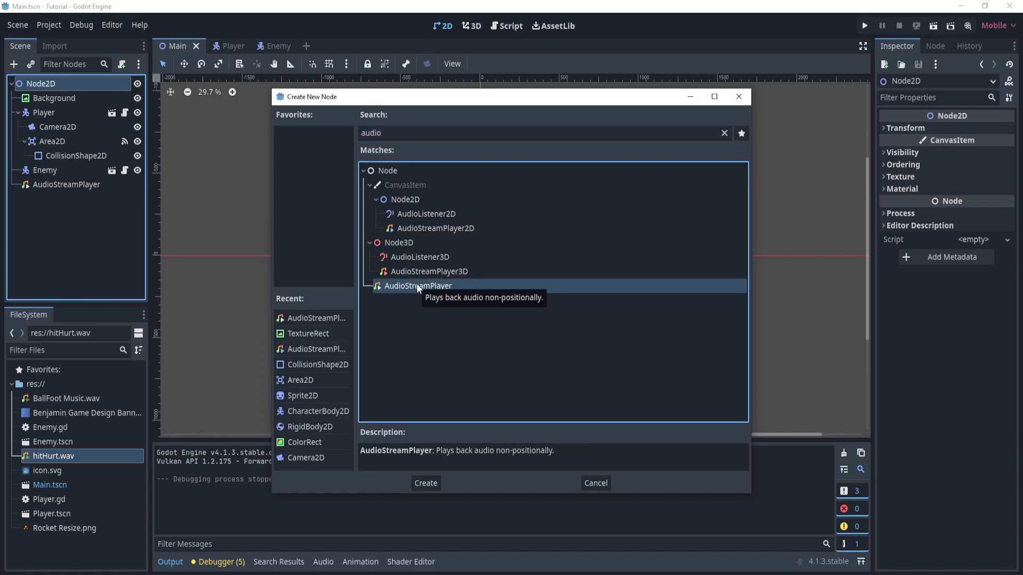
double_click(418, 286)
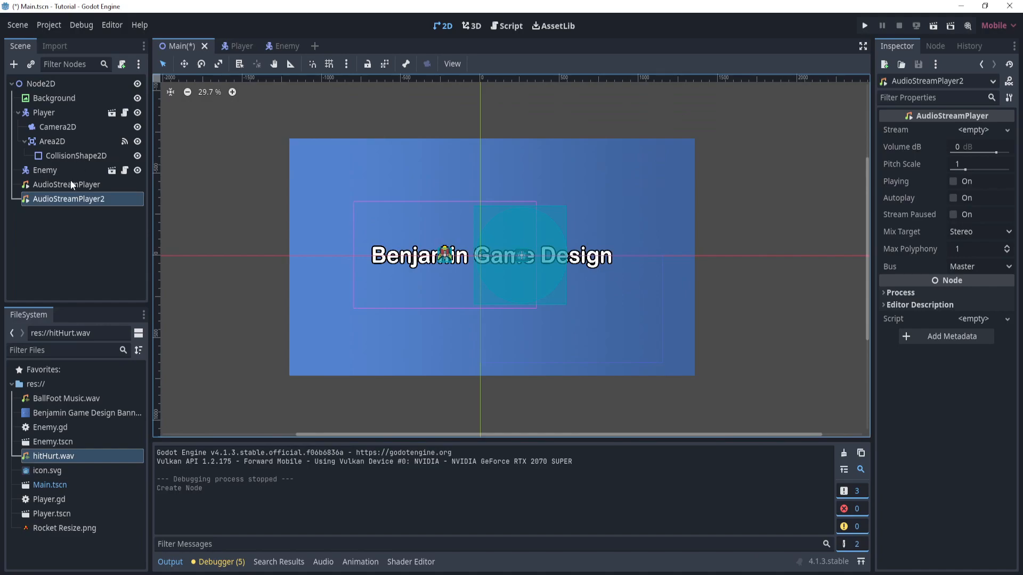
- Rename the new AudioStreamPlayer node to Music and leave it selected
left_click(87, 200)
double_click(63, 184)
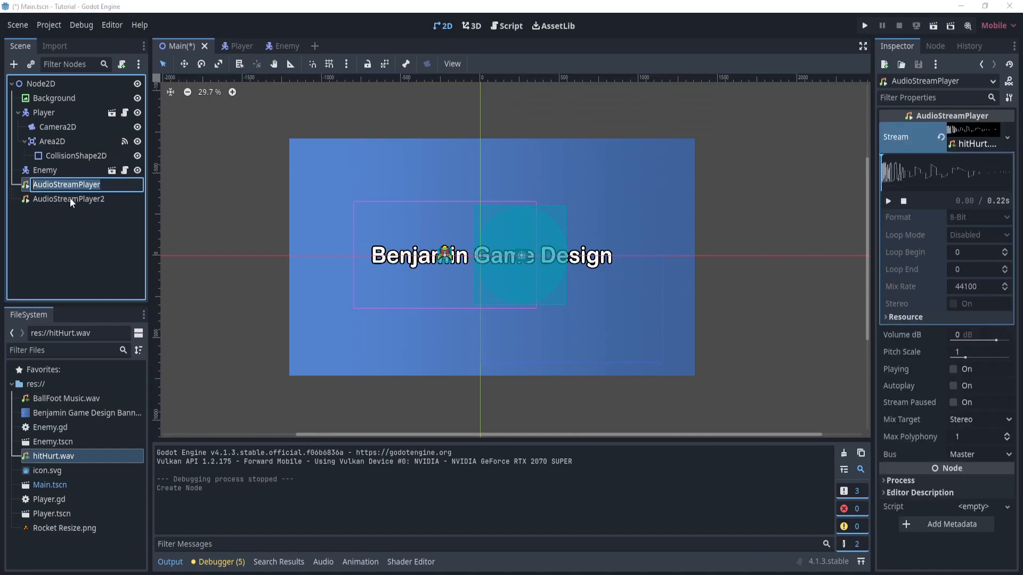
double_click(72, 197)
key("Caps_Lock")
type("Music")
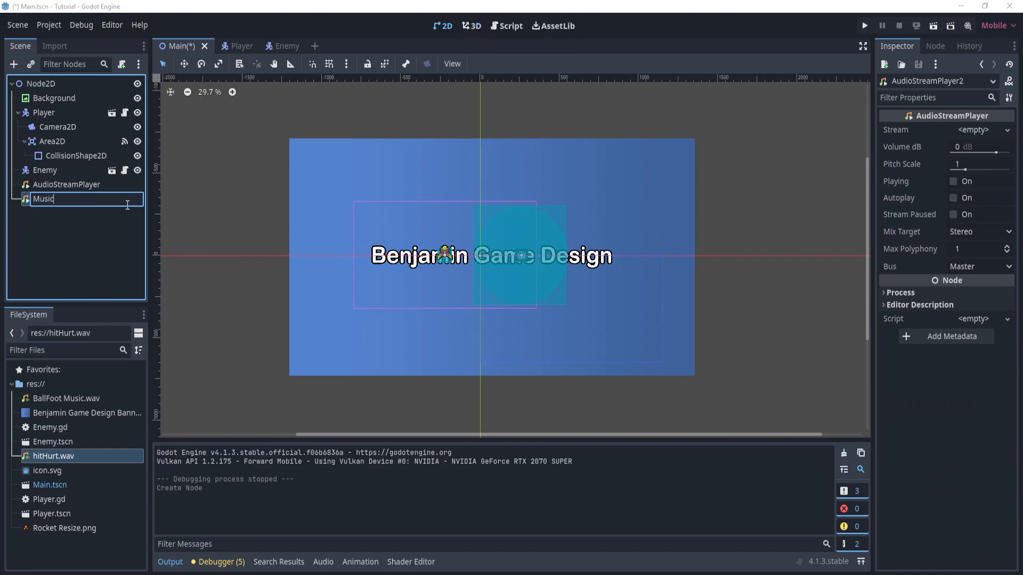
key("Return")
left_click(89, 224)
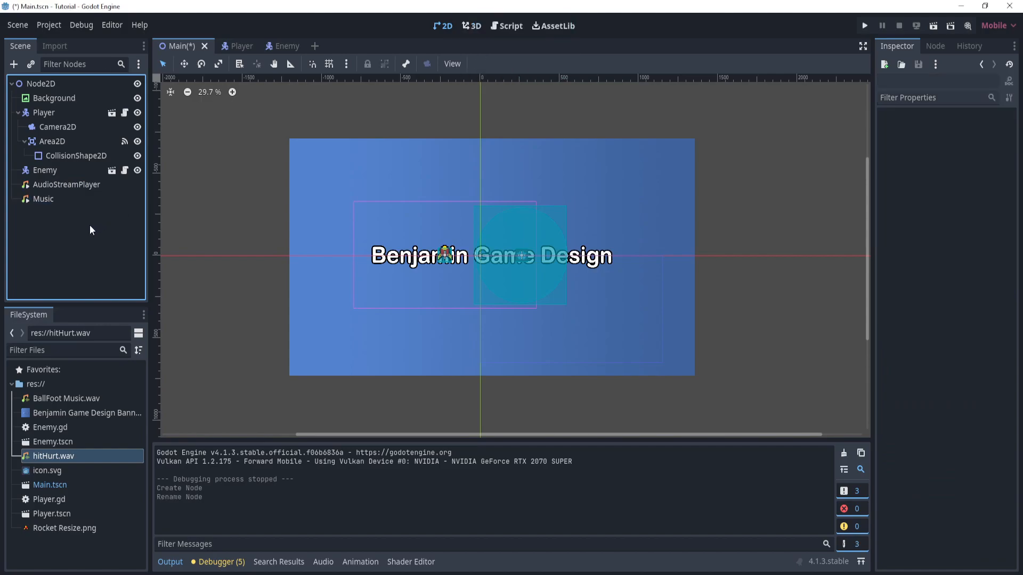
left_click(88, 204)
left_click(75, 241)
left_click(72, 203)
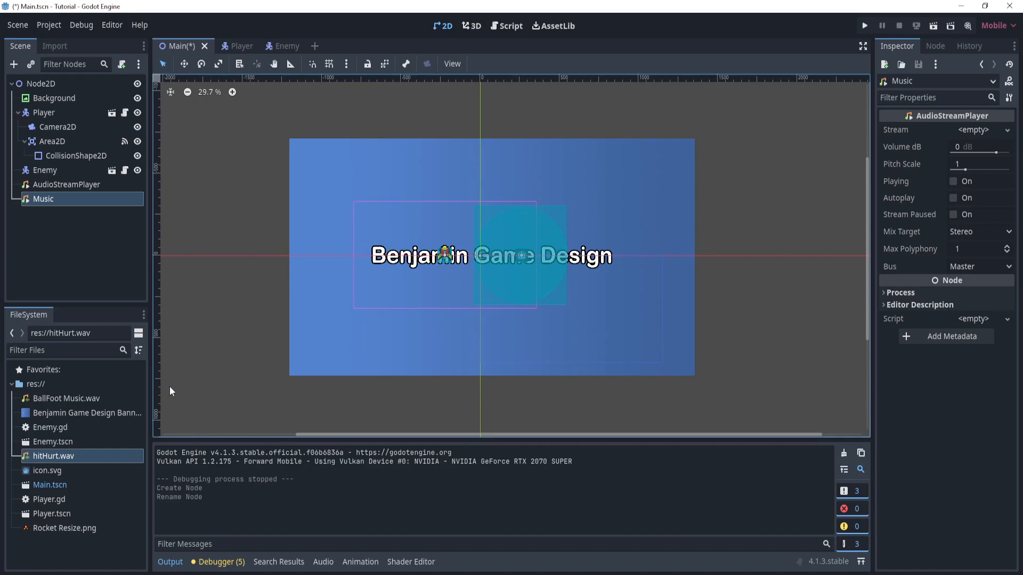
- Load BallFoot Music.wav as the Music node's stream, preview it, and collapse the stream details
left_click(1006, 131)
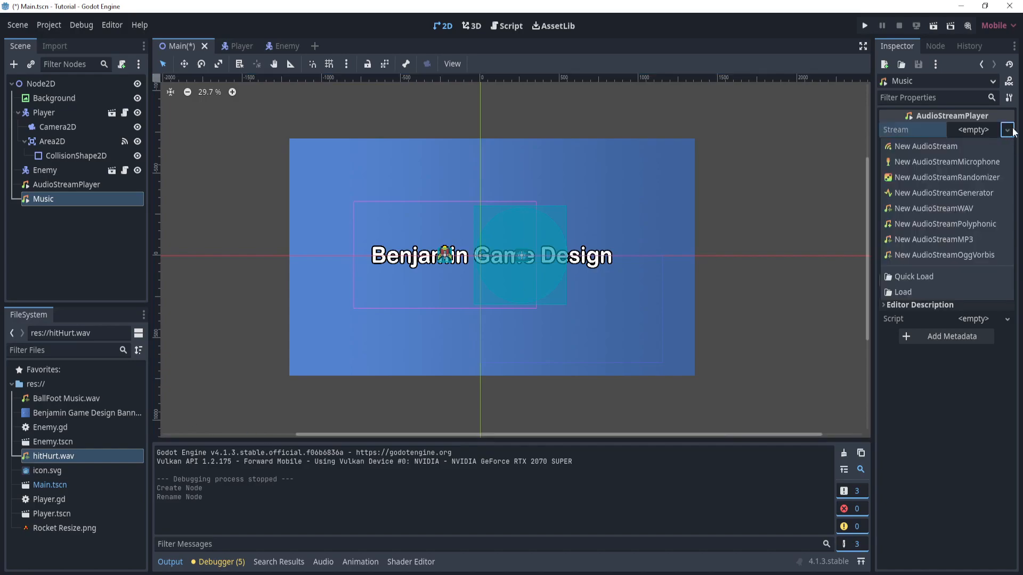
left_click(938, 277)
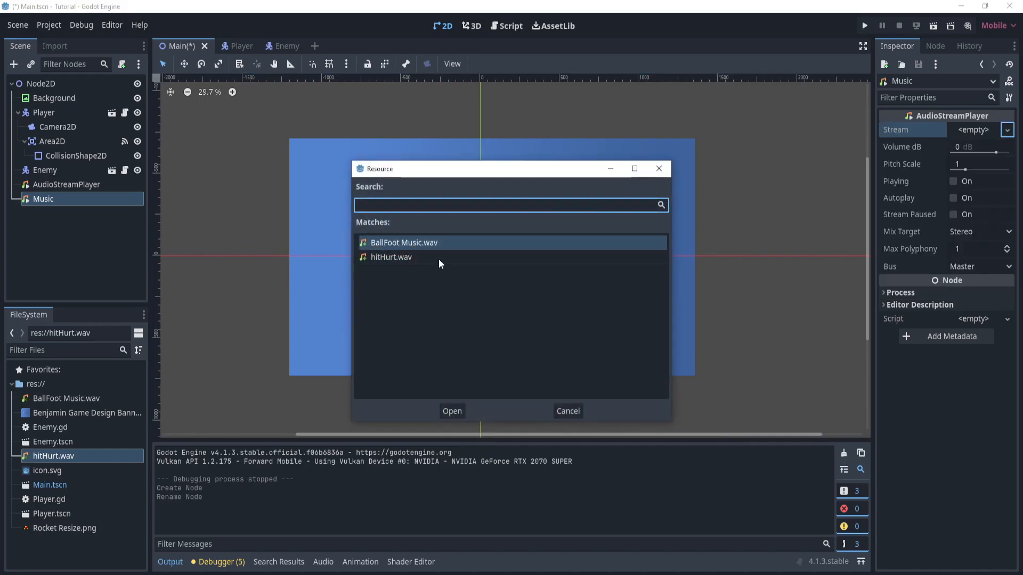
double_click(439, 243)
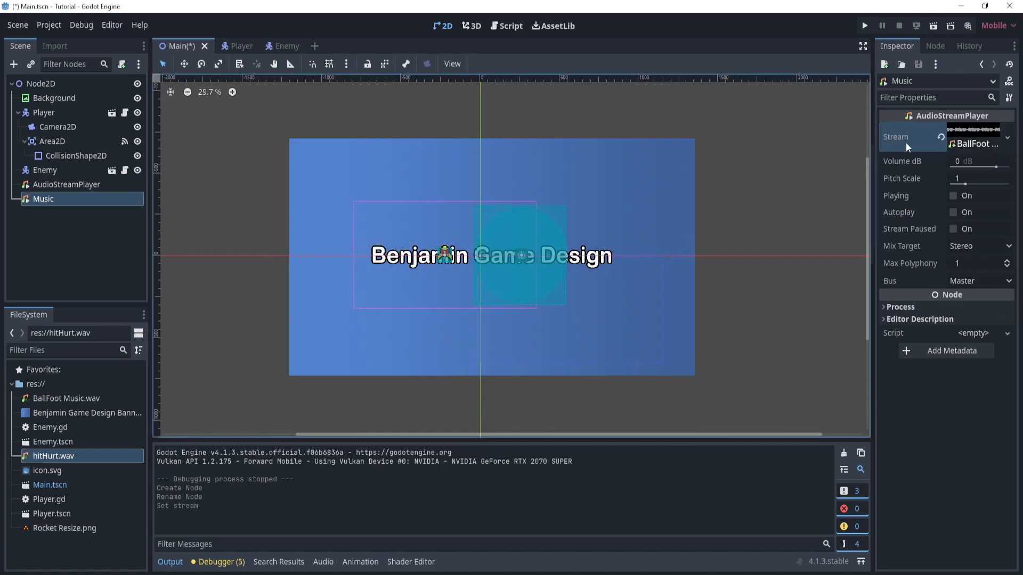
left_click(968, 139)
left_click(889, 201)
left_click(977, 143)
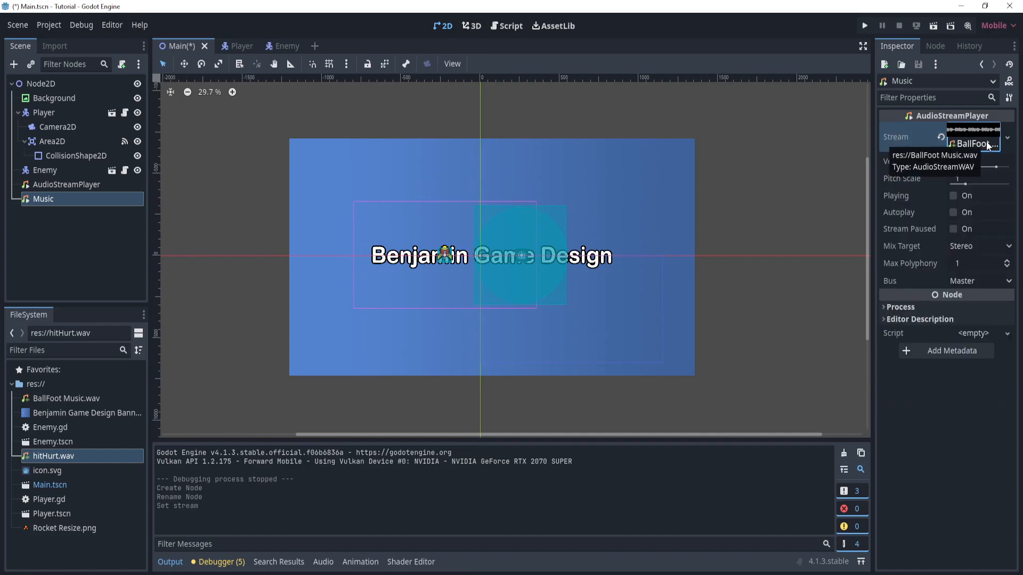
left_click(987, 145)
left_click(988, 145)
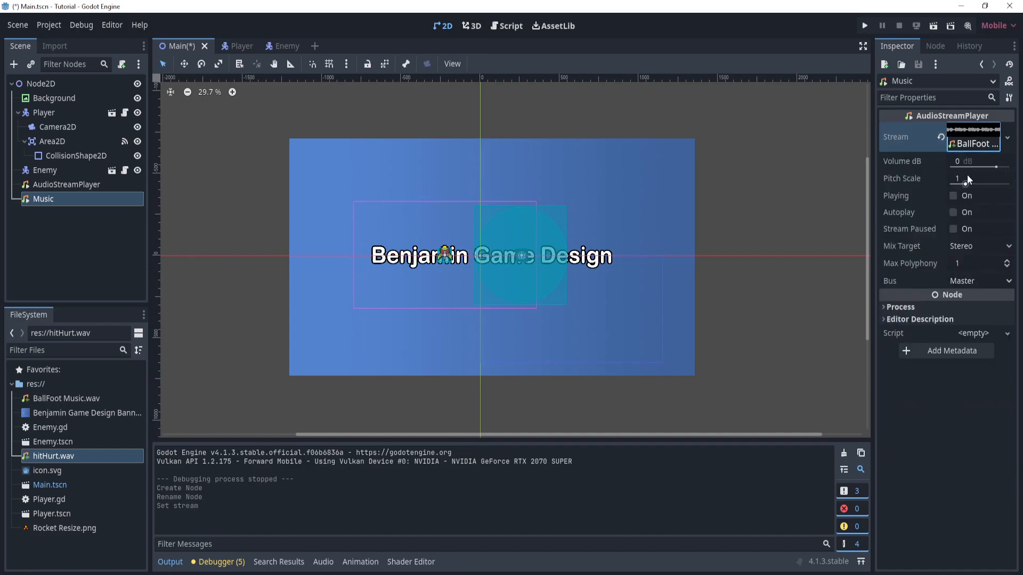
- Enable Autoplay on the Music node, test-running the game before and after the change
left_click(864, 25)
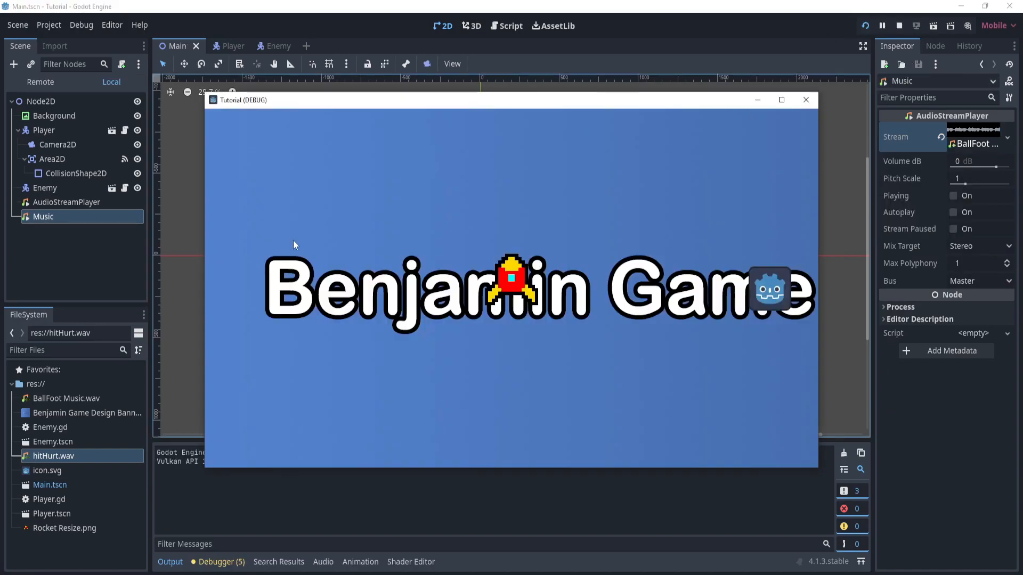
left_click(807, 100)
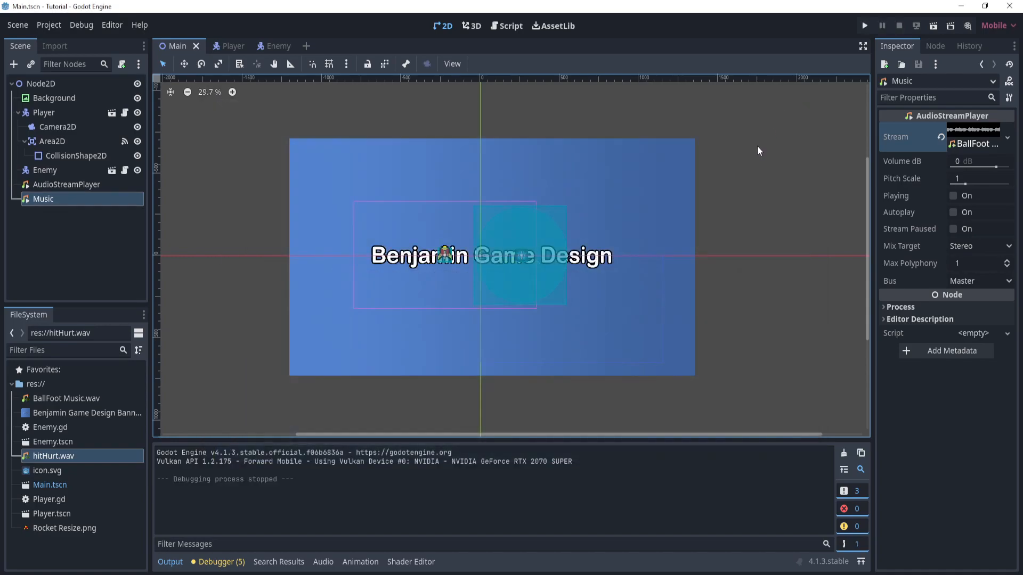
left_click(953, 213)
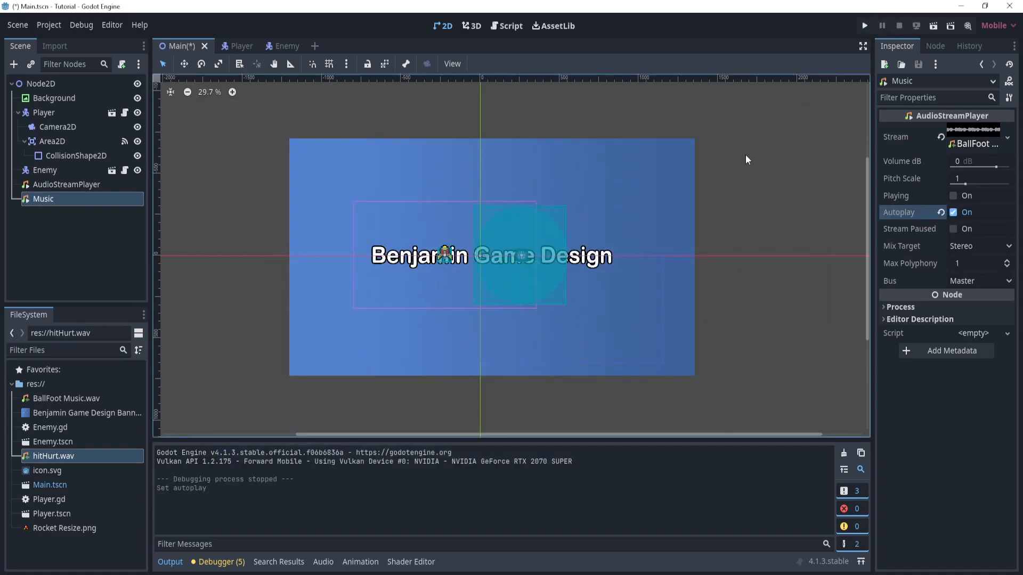
left_click(866, 26)
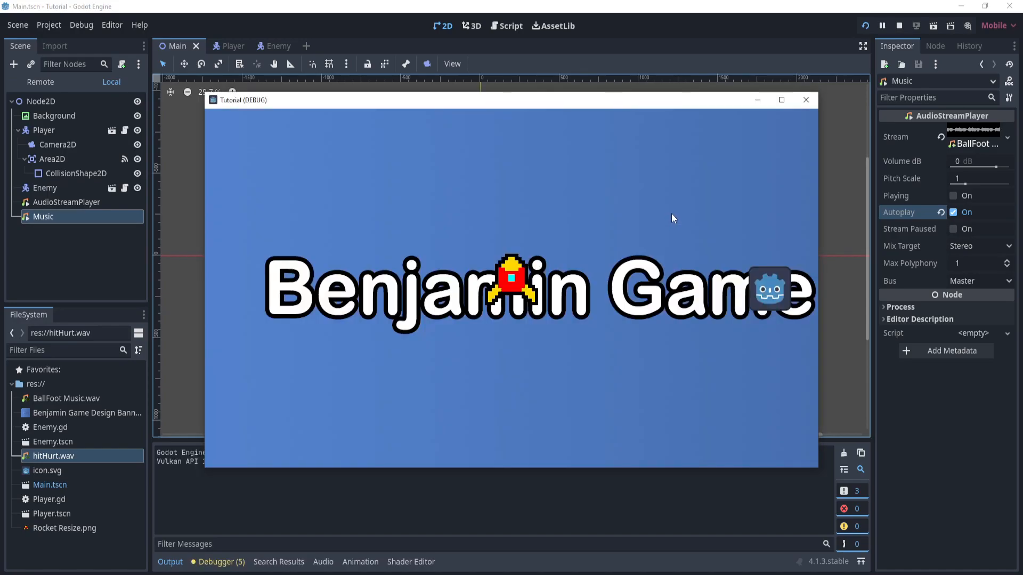
left_click(806, 100)
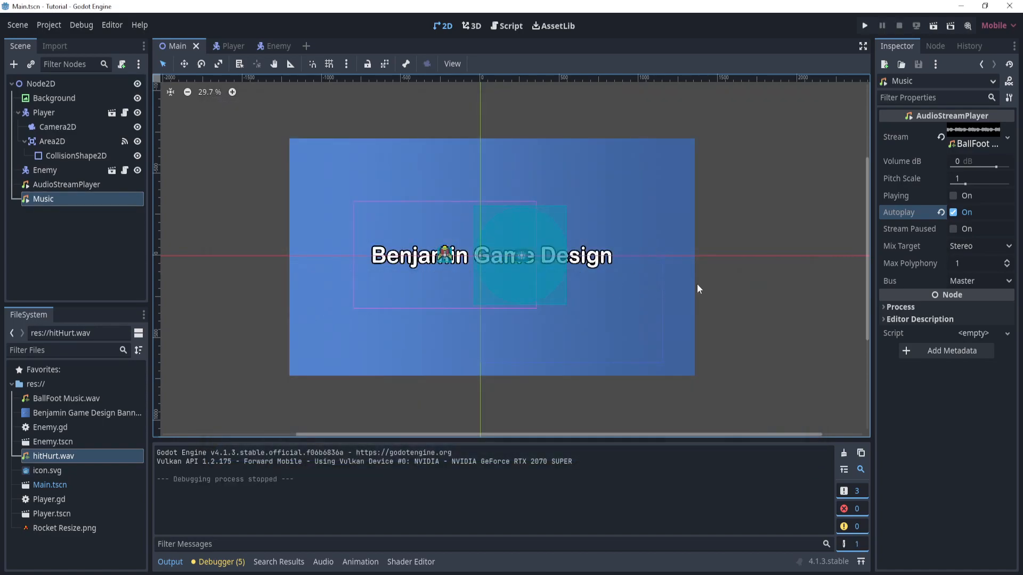
- Set the Music node's volume to -3 dB and run the game to hear the level
left_click_drag(995, 167, 991, 166)
left_click(968, 162)
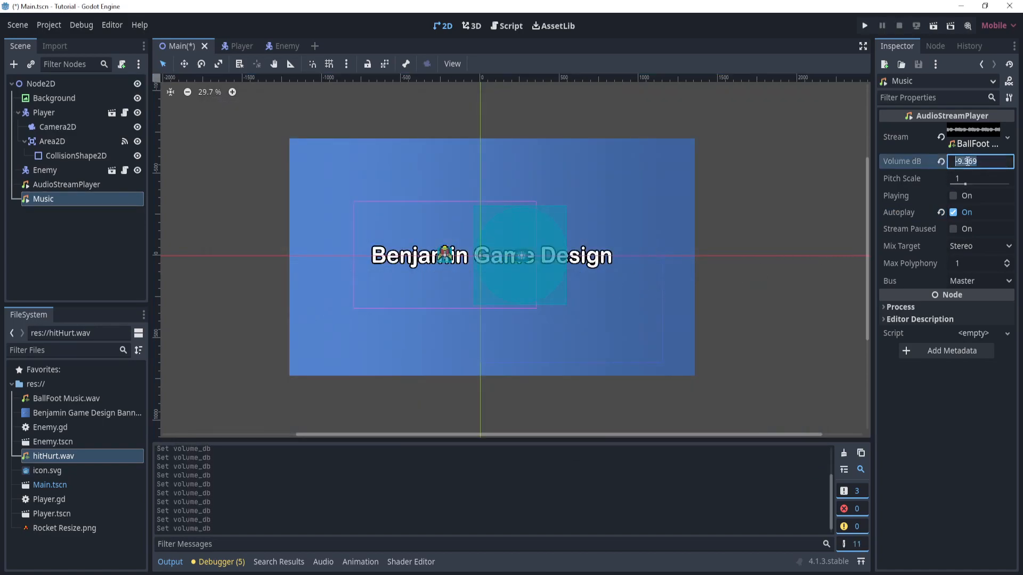
type("-3")
left_click(864, 26)
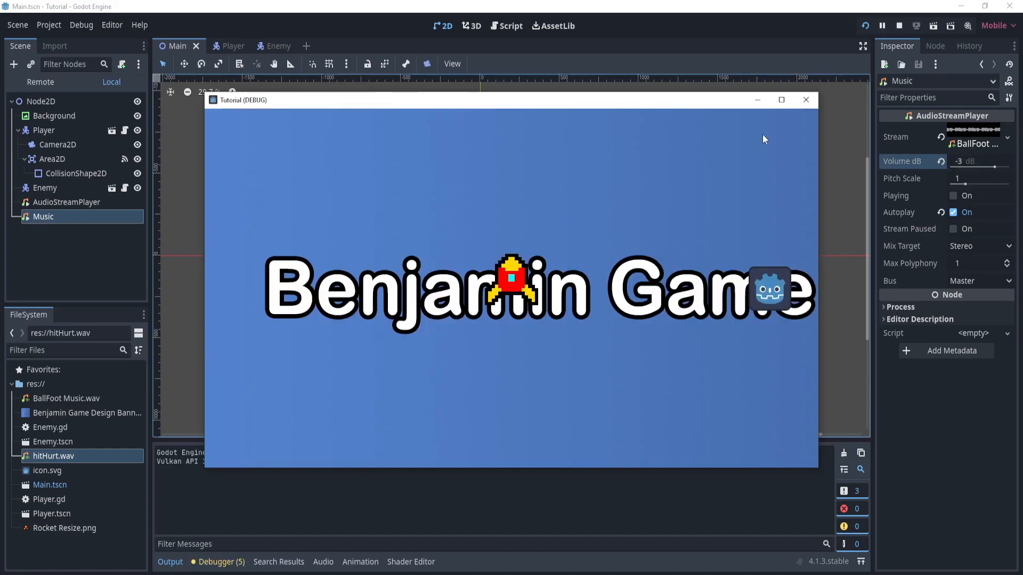
left_click(806, 100)
- Set the Music node's volume to -5 dB and run the game, moving the rocket into the enemy
left_click(959, 161)
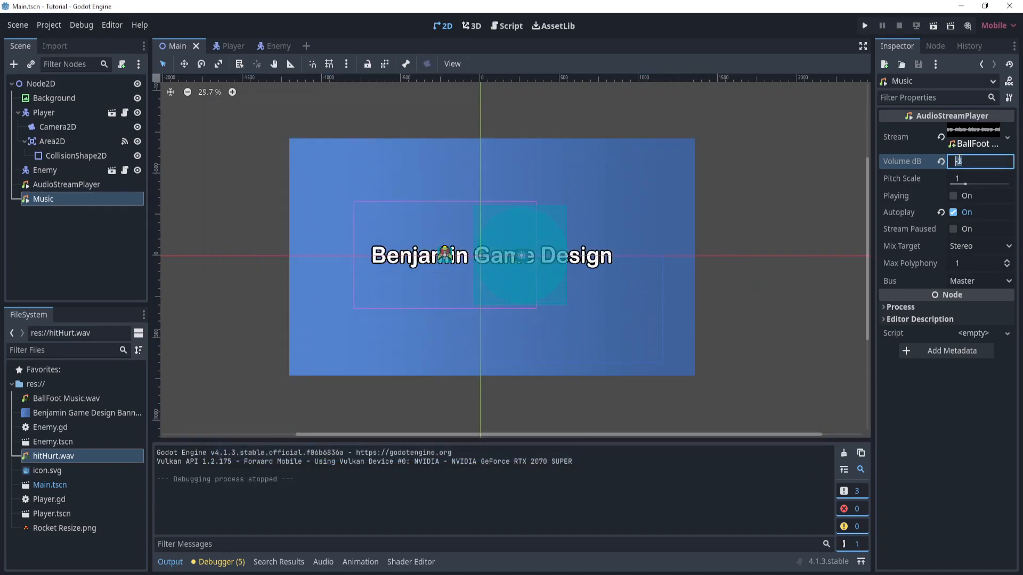
type("-5")
key("Return")
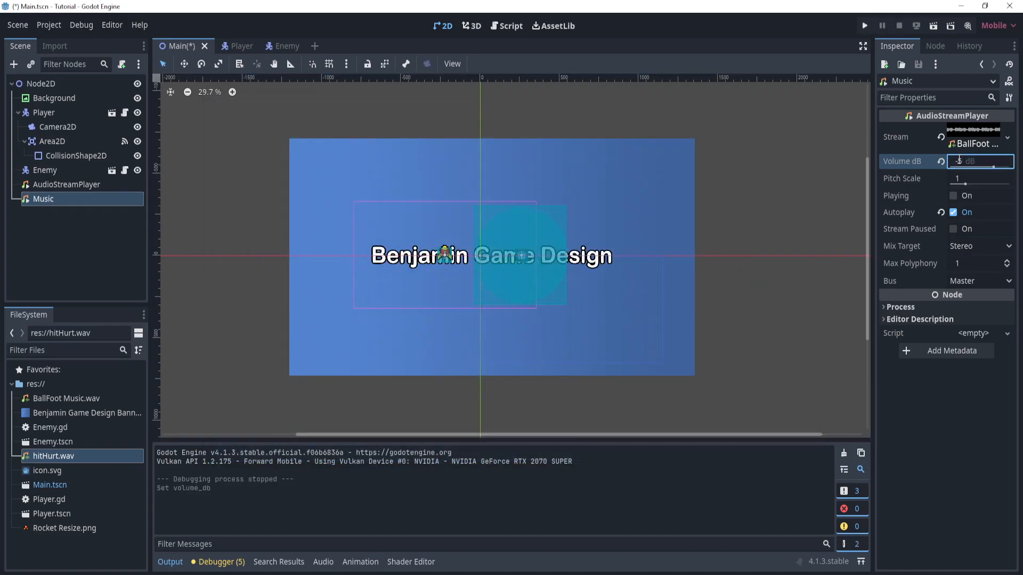
left_click(864, 26)
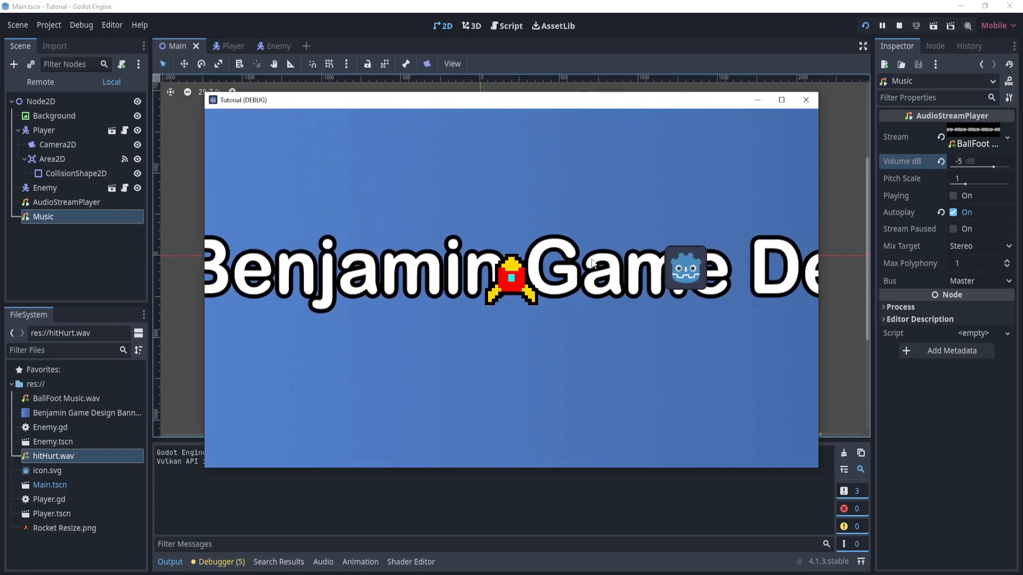
left_click(811, 103)
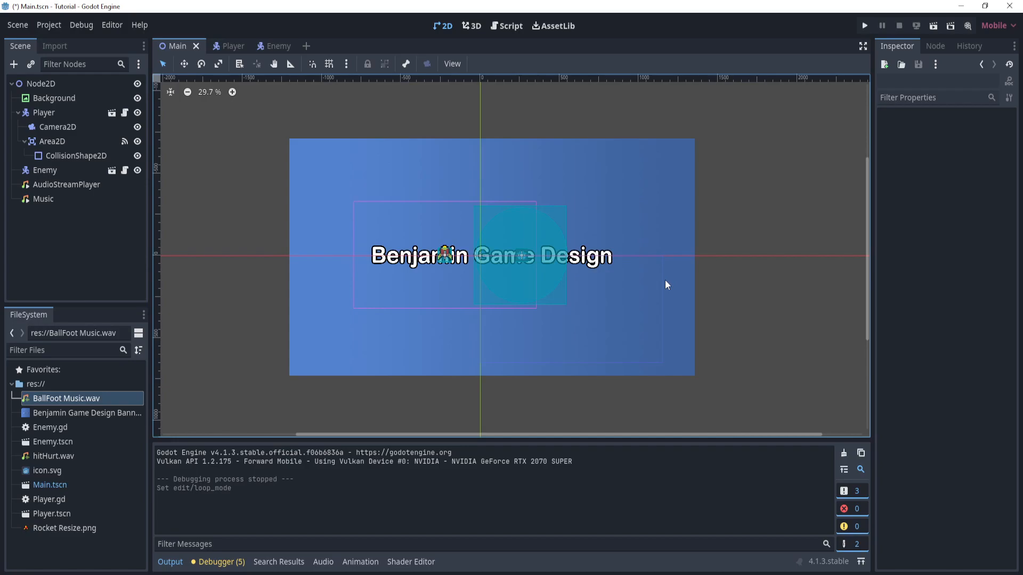
- Examine the Loop Mode setting in the Music node's stream details
left_click(59, 197)
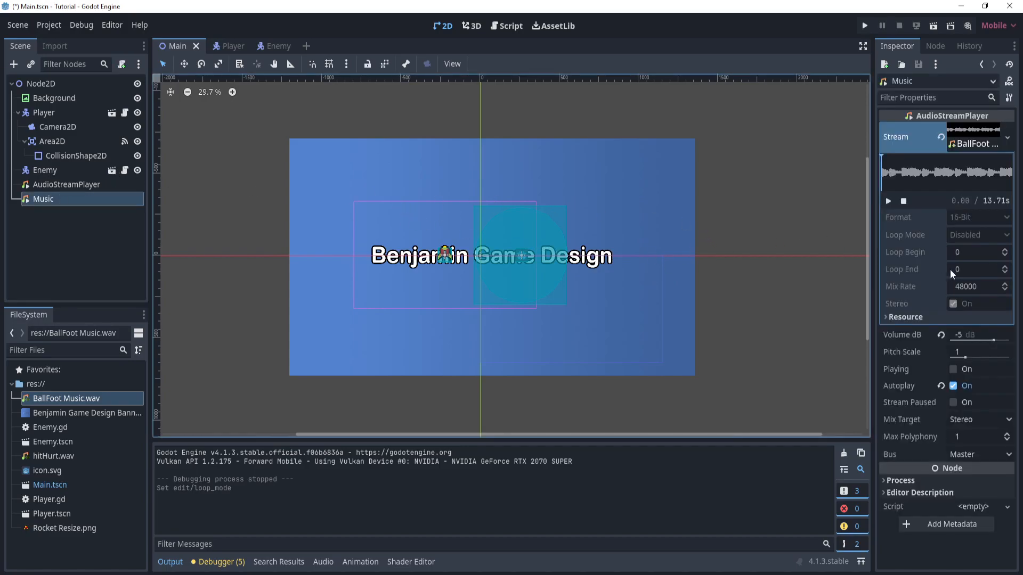
left_click(974, 238)
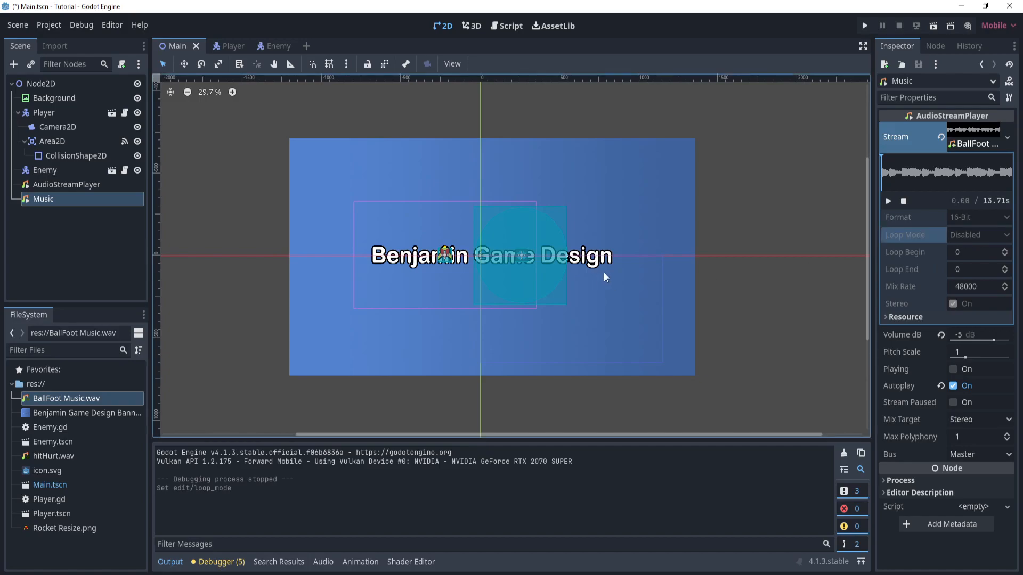
left_click(976, 236)
left_click(891, 204)
left_click(974, 238)
- Set the import Loop Mode of BallFoot Music.wav to Forward and reimport the file
left_click(87, 401)
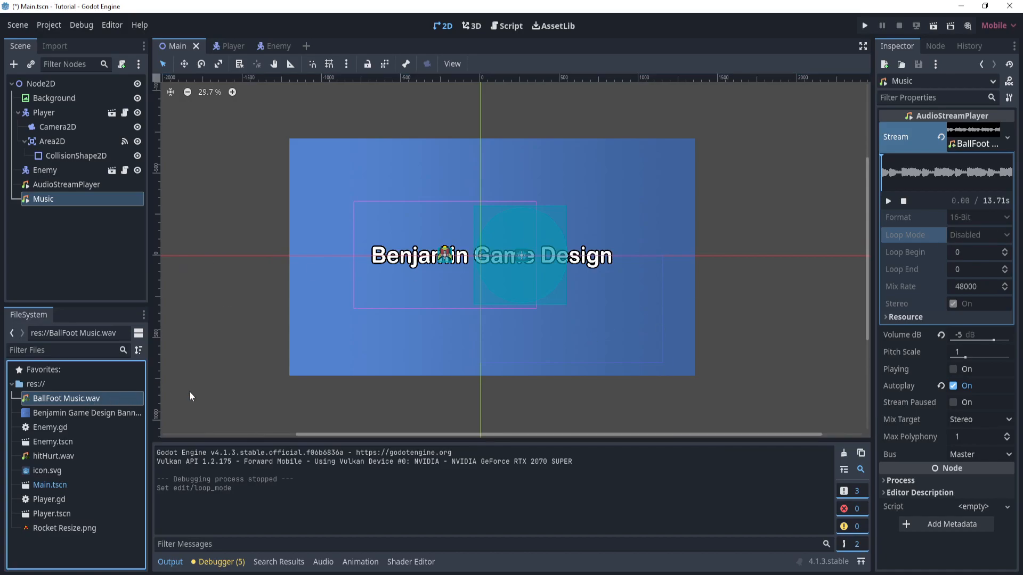
left_click(55, 47)
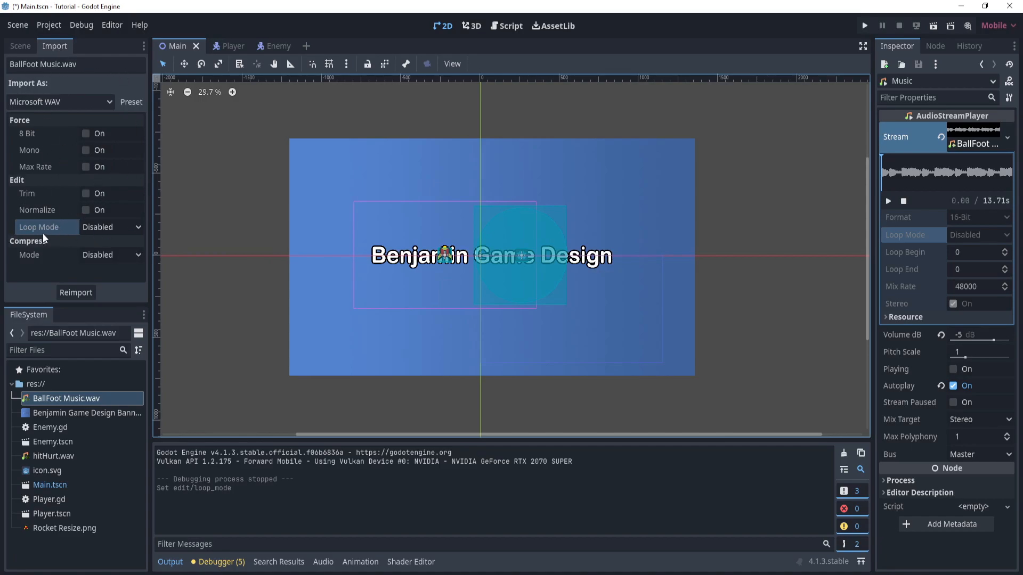
left_click(132, 232)
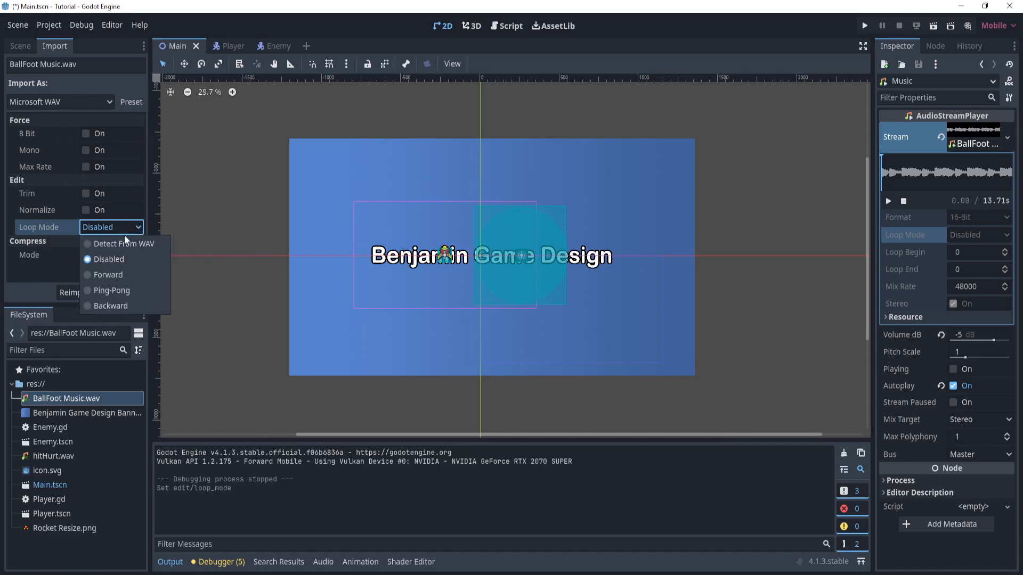
left_click(111, 274)
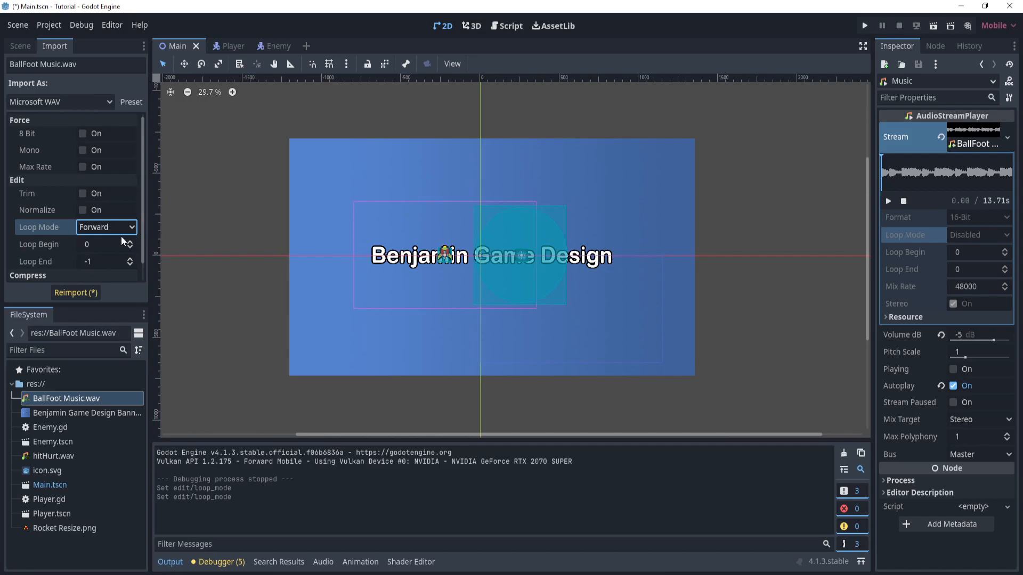
scroll(113, 232, "down", 1)
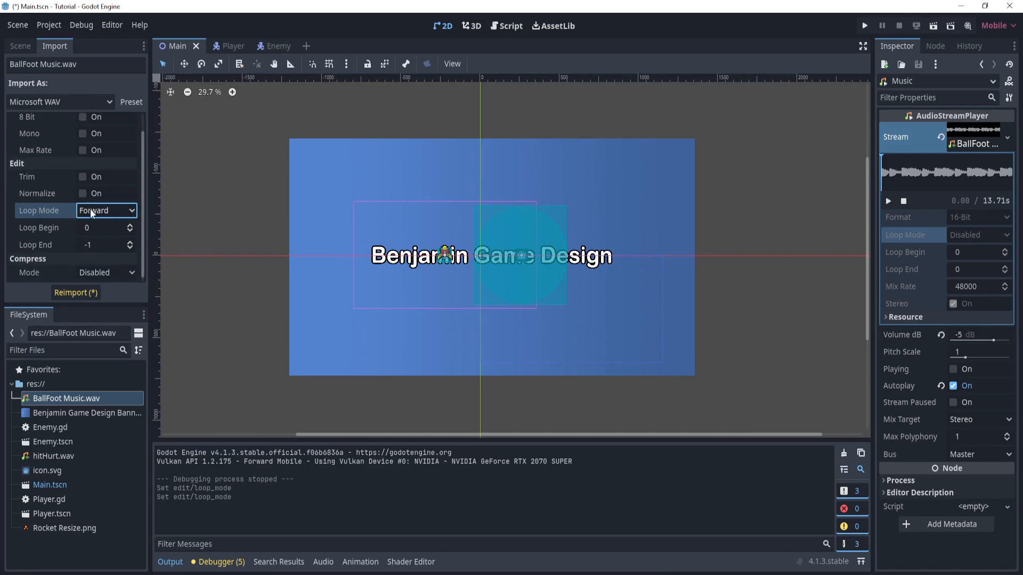
left_click(70, 293)
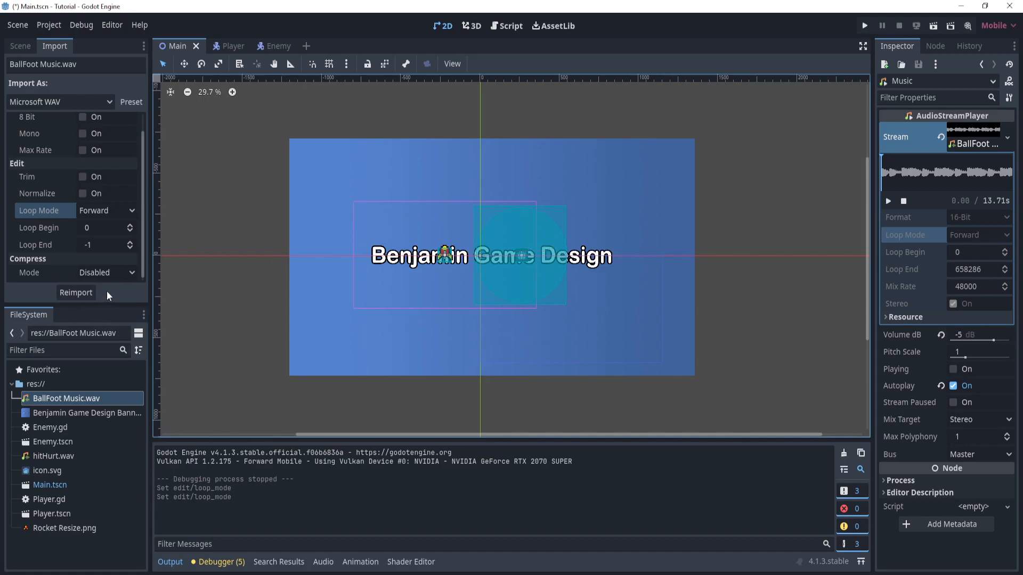
- Return to the scene tree and run the game to check that the music loops, closing the game window when done
left_click(20, 46)
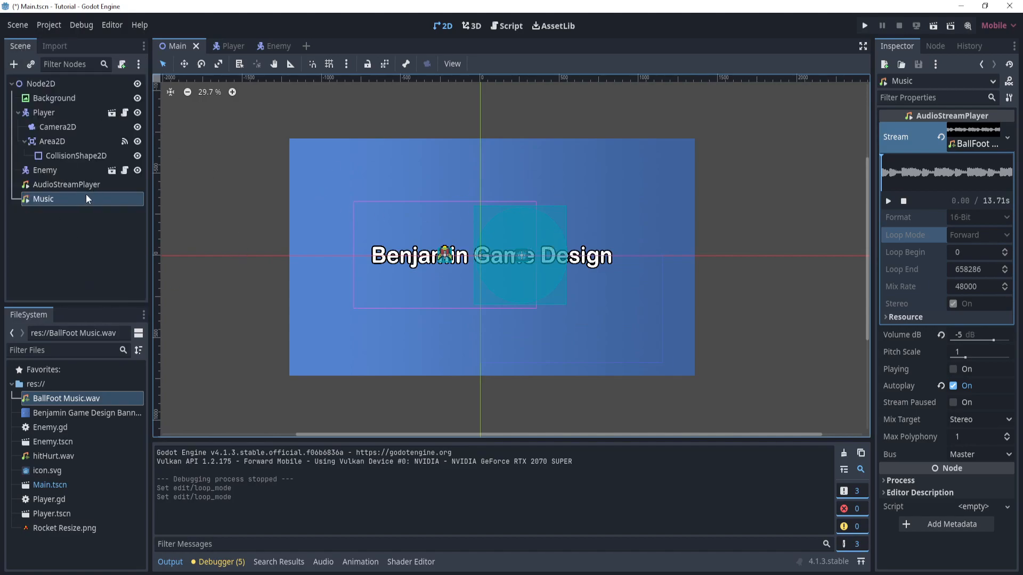
left_click(863, 27)
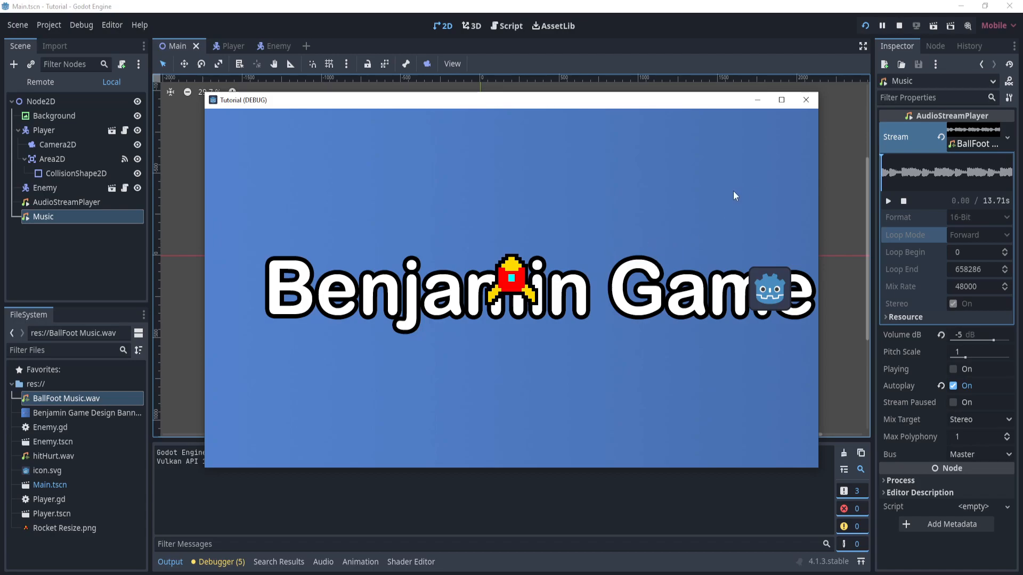
left_click(806, 100)
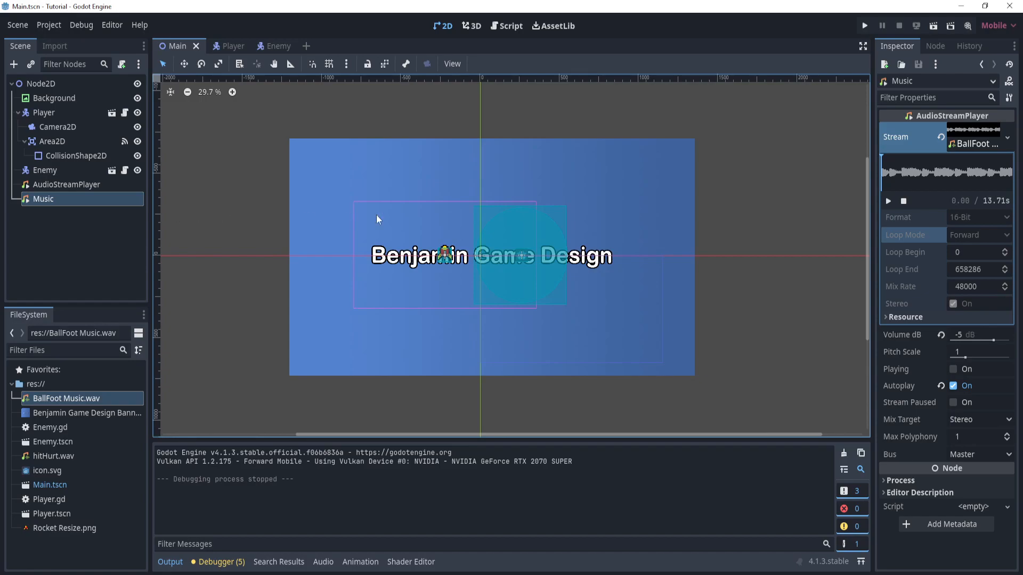
left_click(69, 184)
left_click(86, 200)
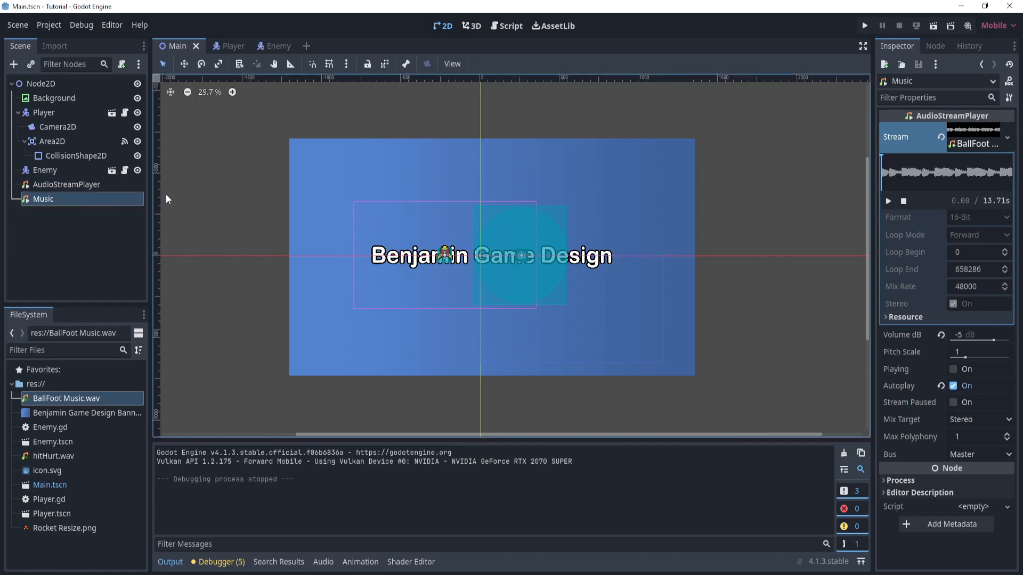
left_click(233, 184)
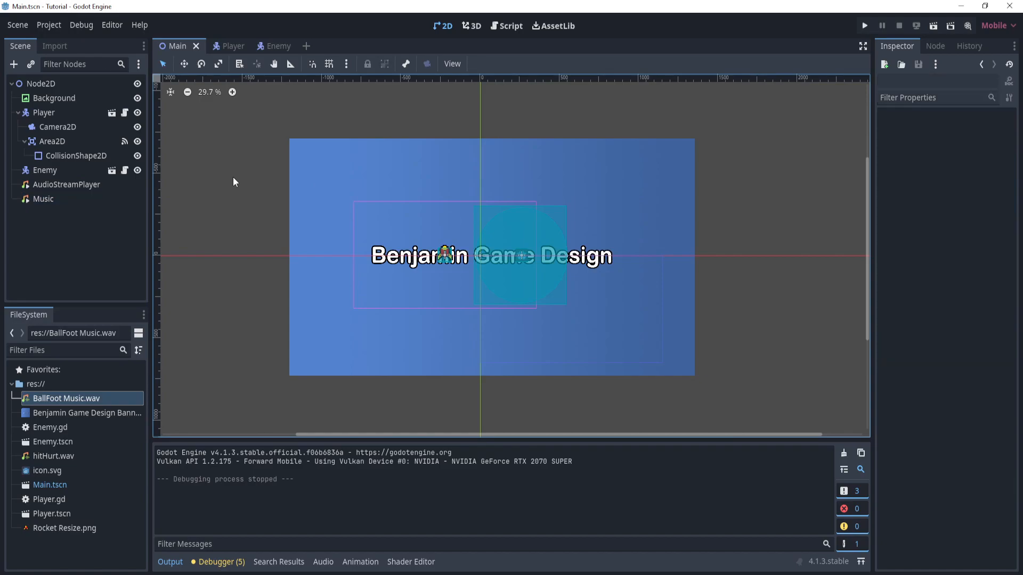